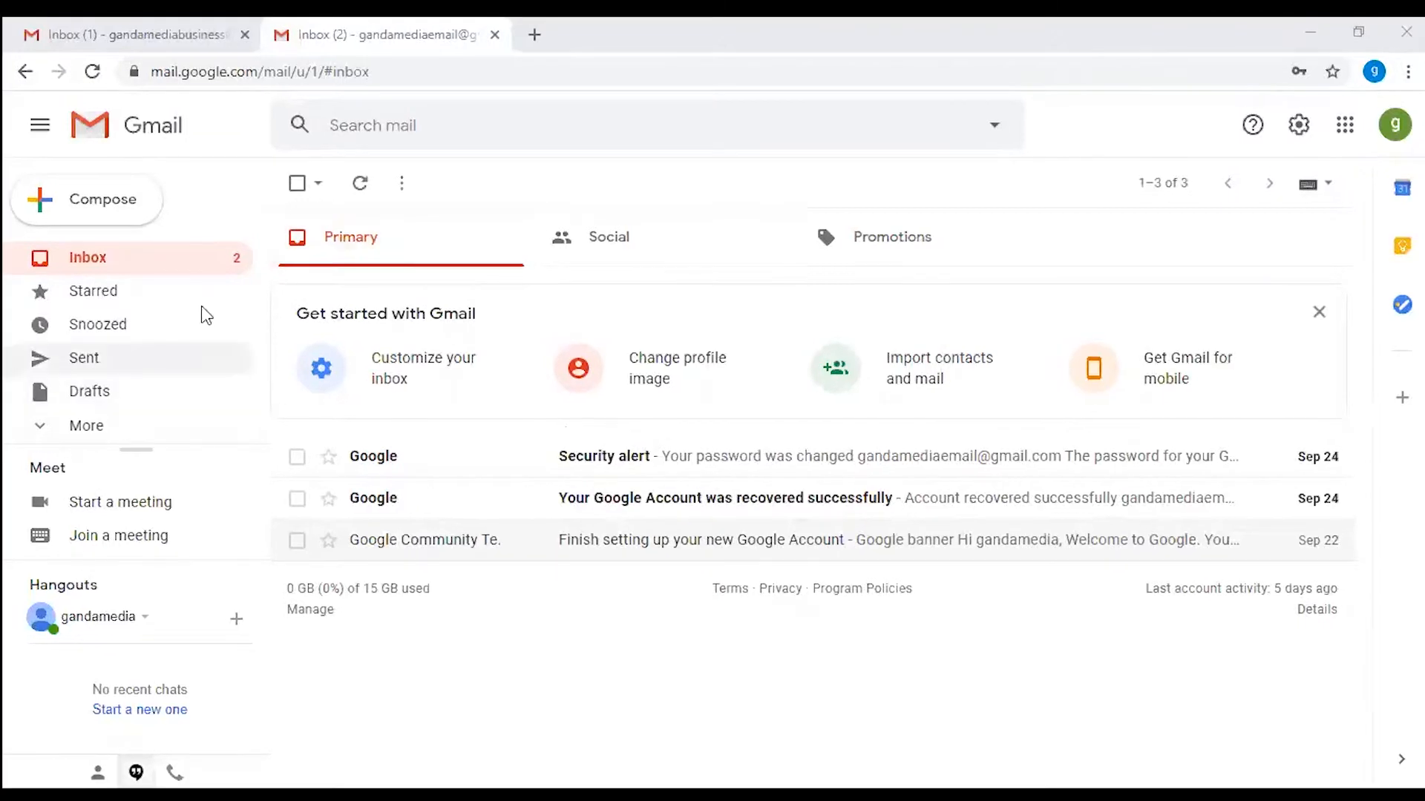
- In the account settings, add the business Gmail address as another send-mail-as address, treated as an alias, and send its verification e-mail
click(1300, 126)
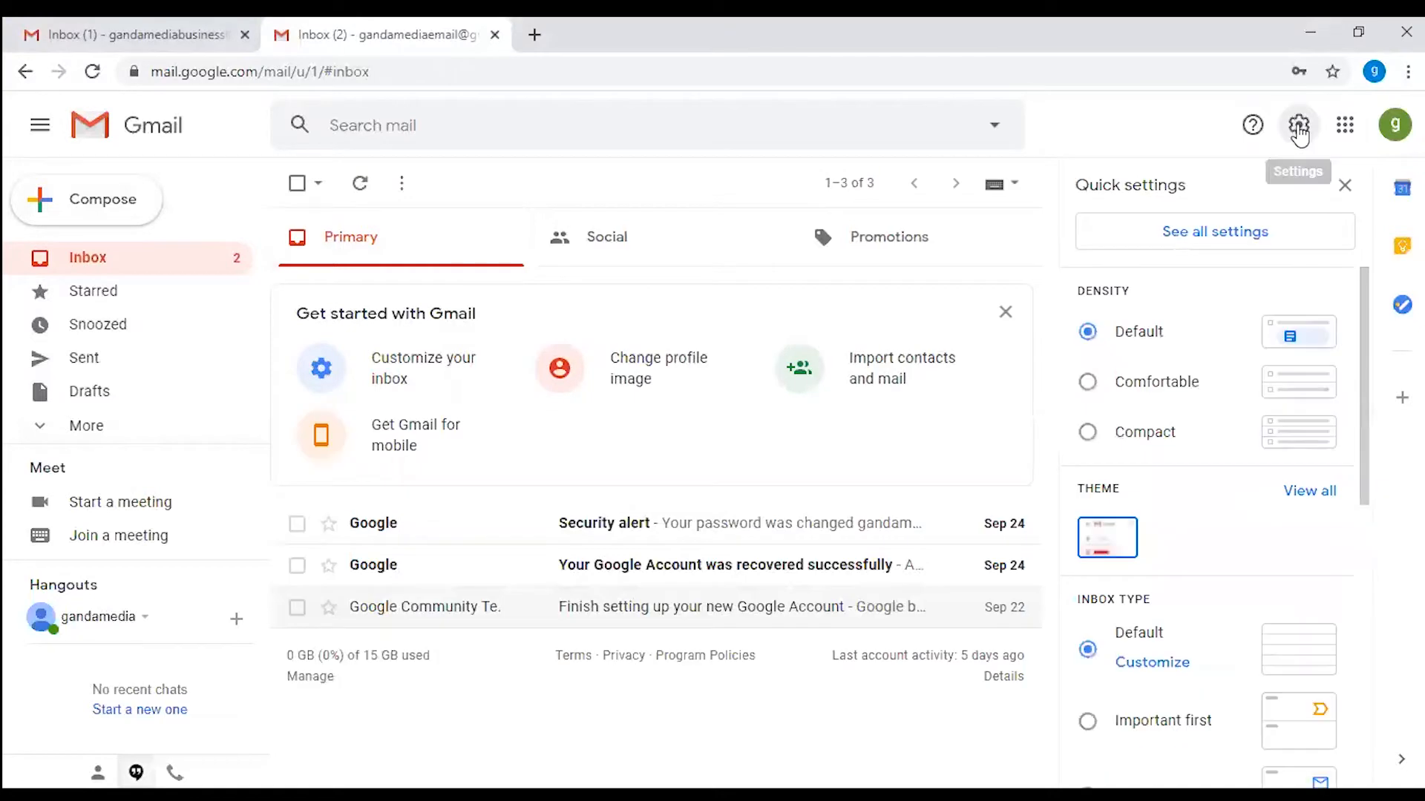
click(1200, 238)
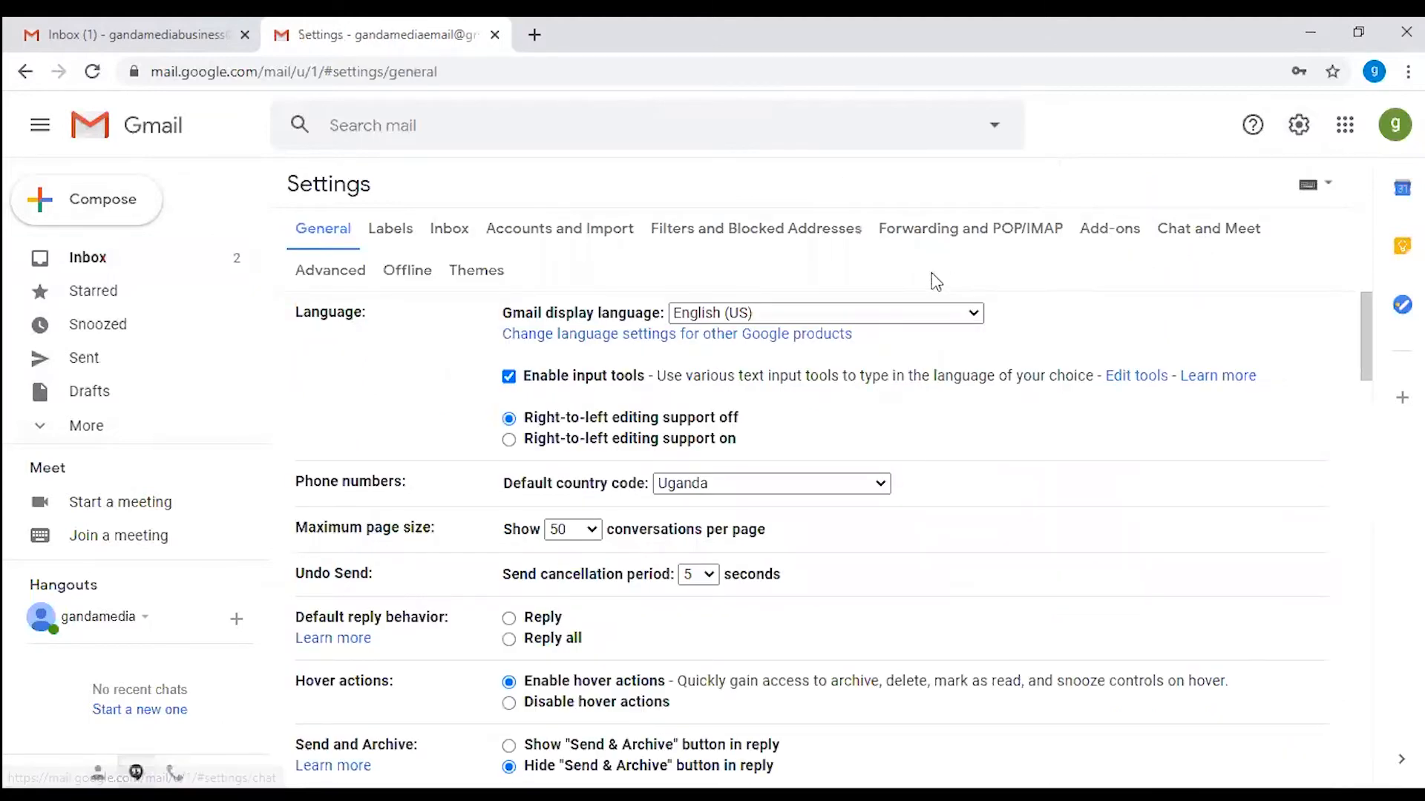
click(564, 235)
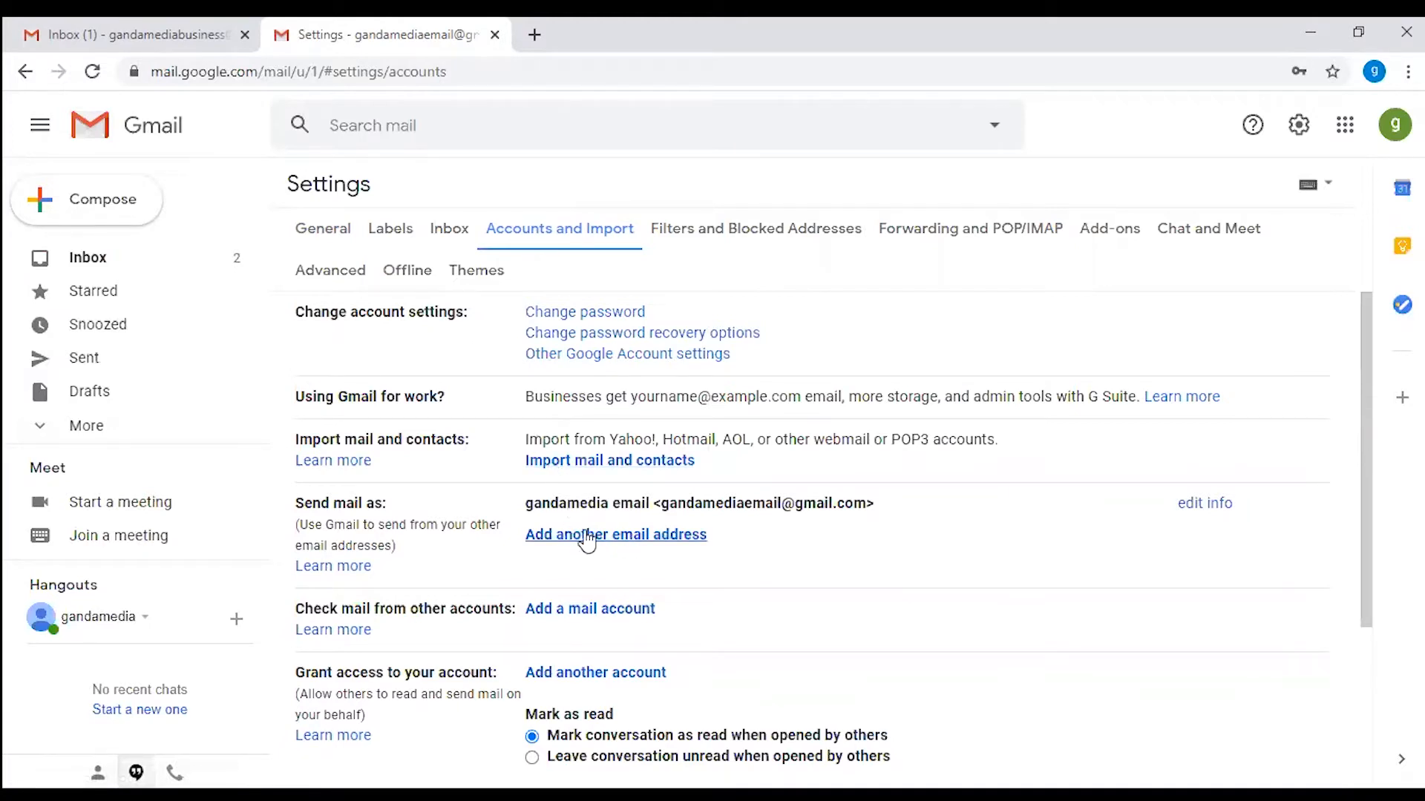
click(618, 545)
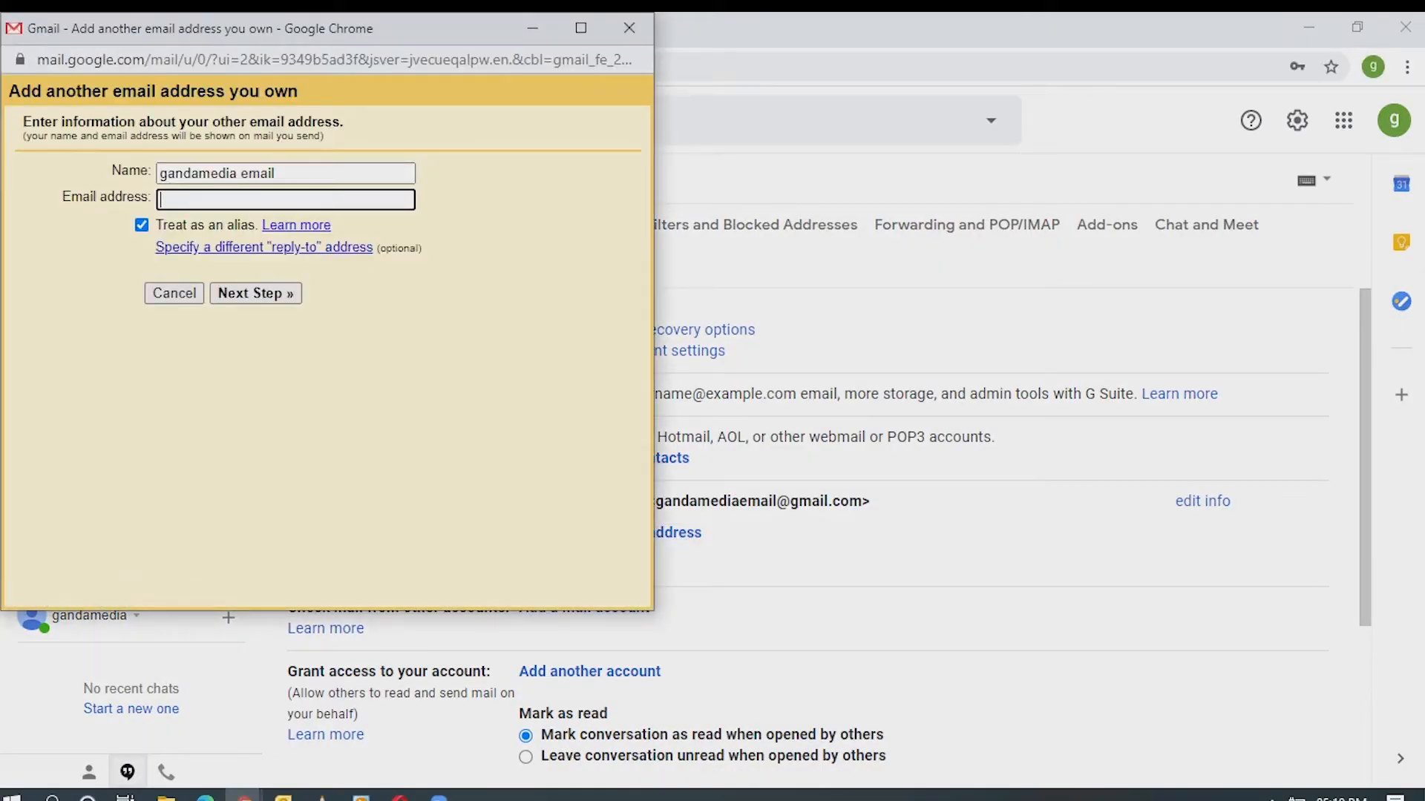
key(ctrl+v)
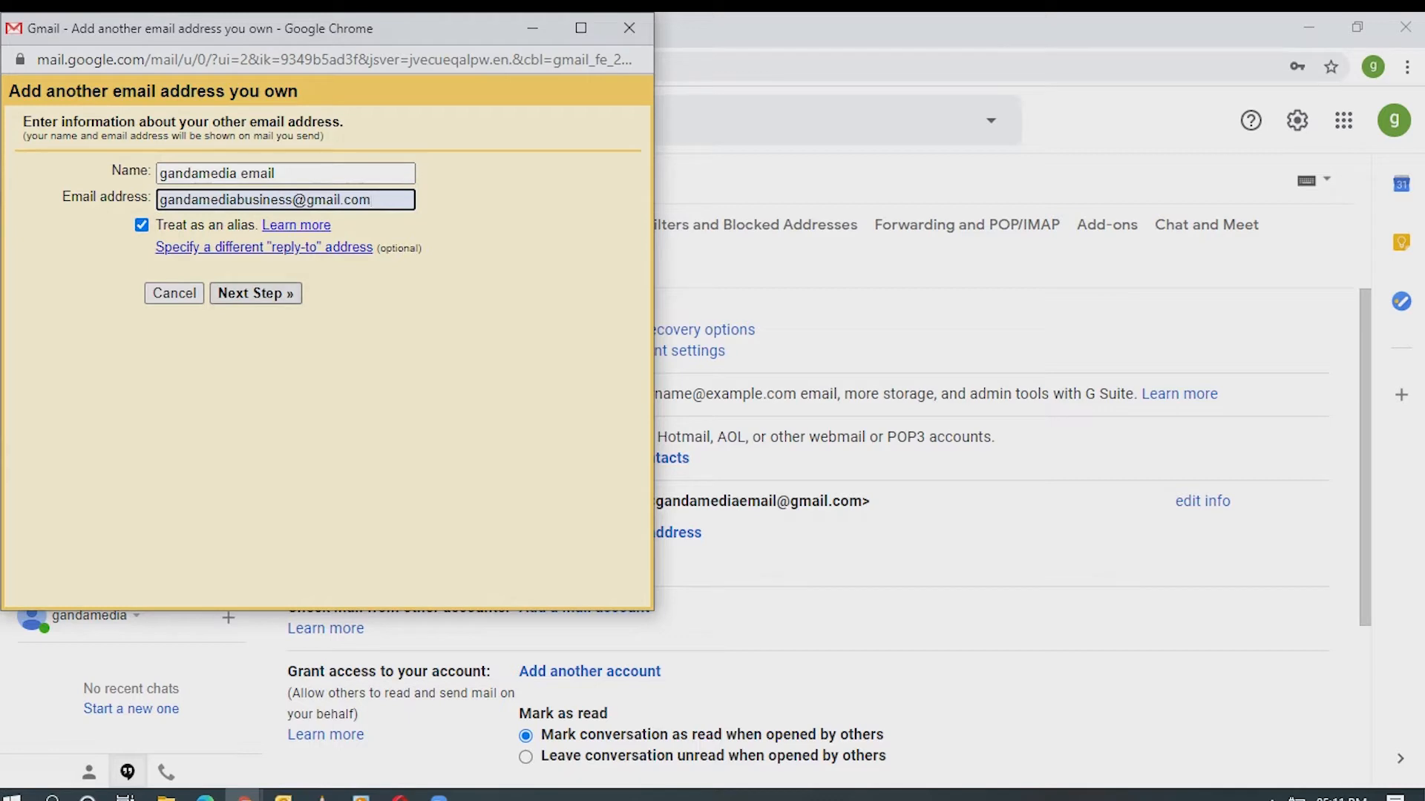
key(Return)
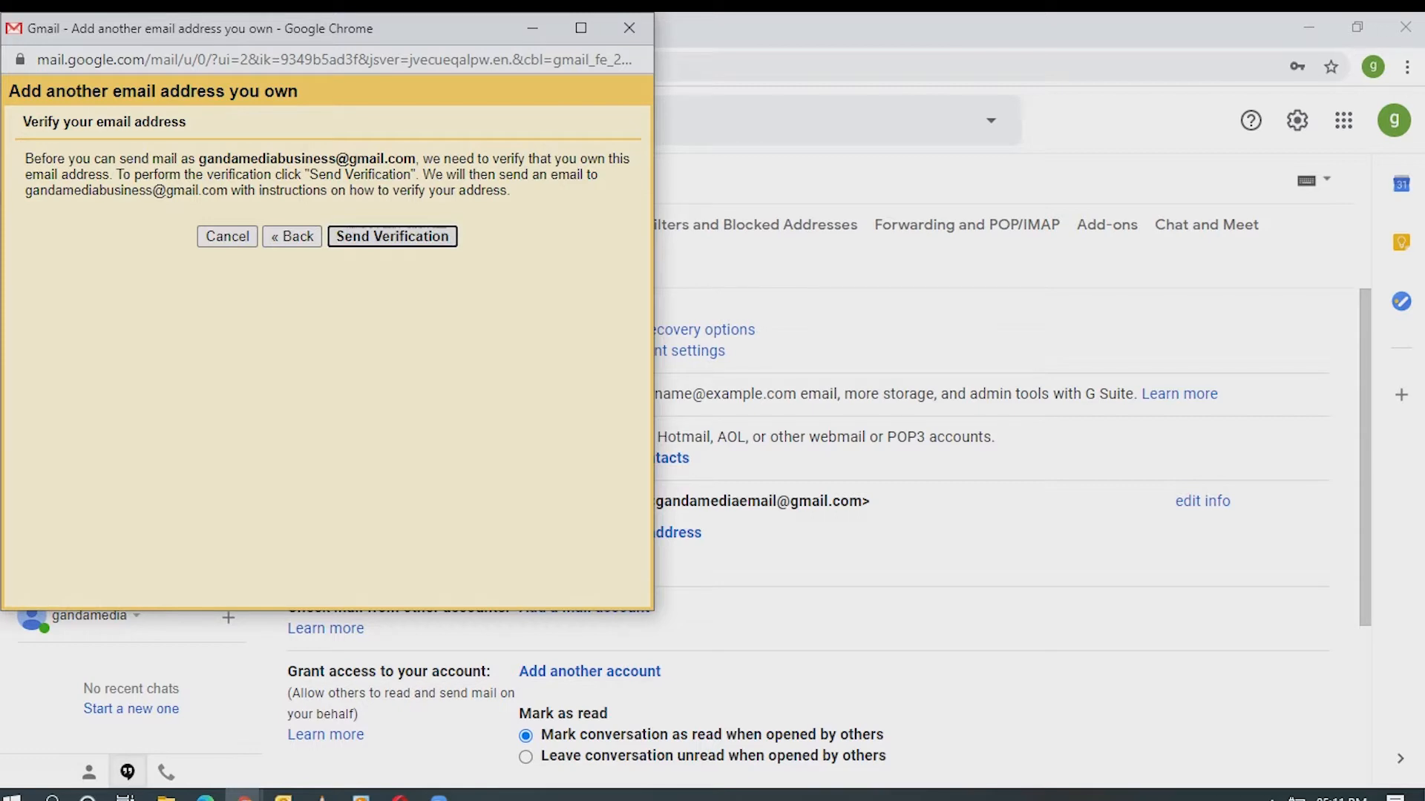
key(Return)
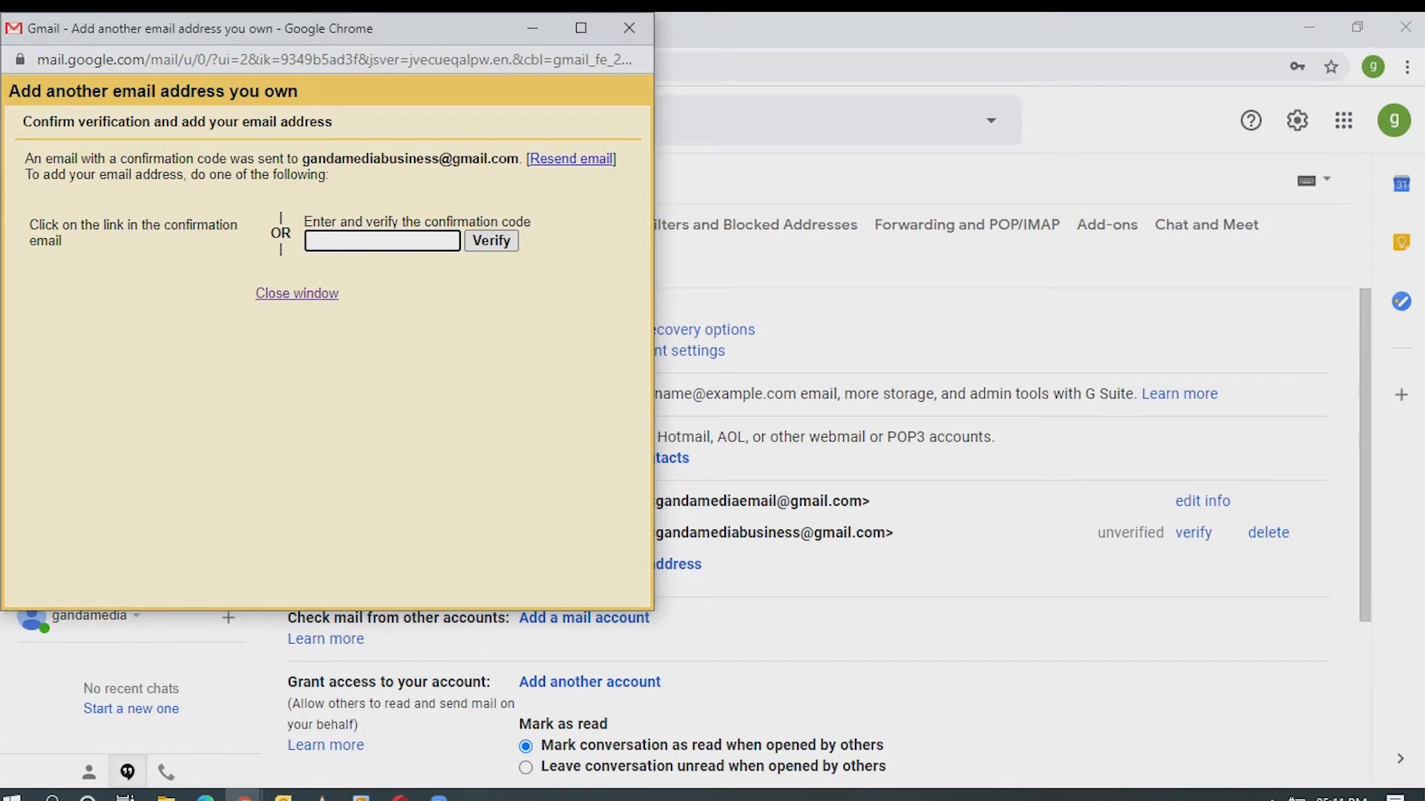
- Open the newest Gmail Confirmation message in the business account's inbox and copy its confirmation code
click(533, 28)
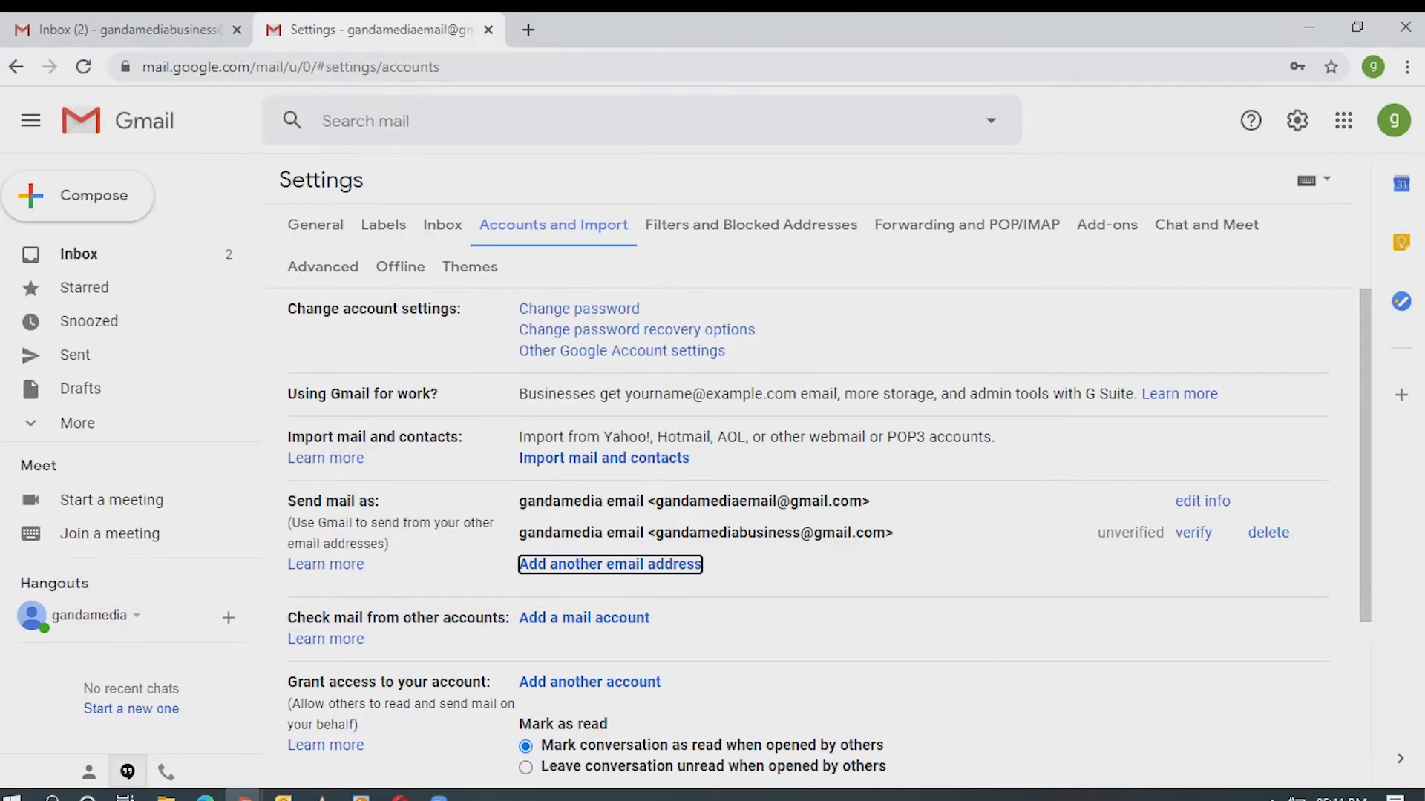
click(122, 29)
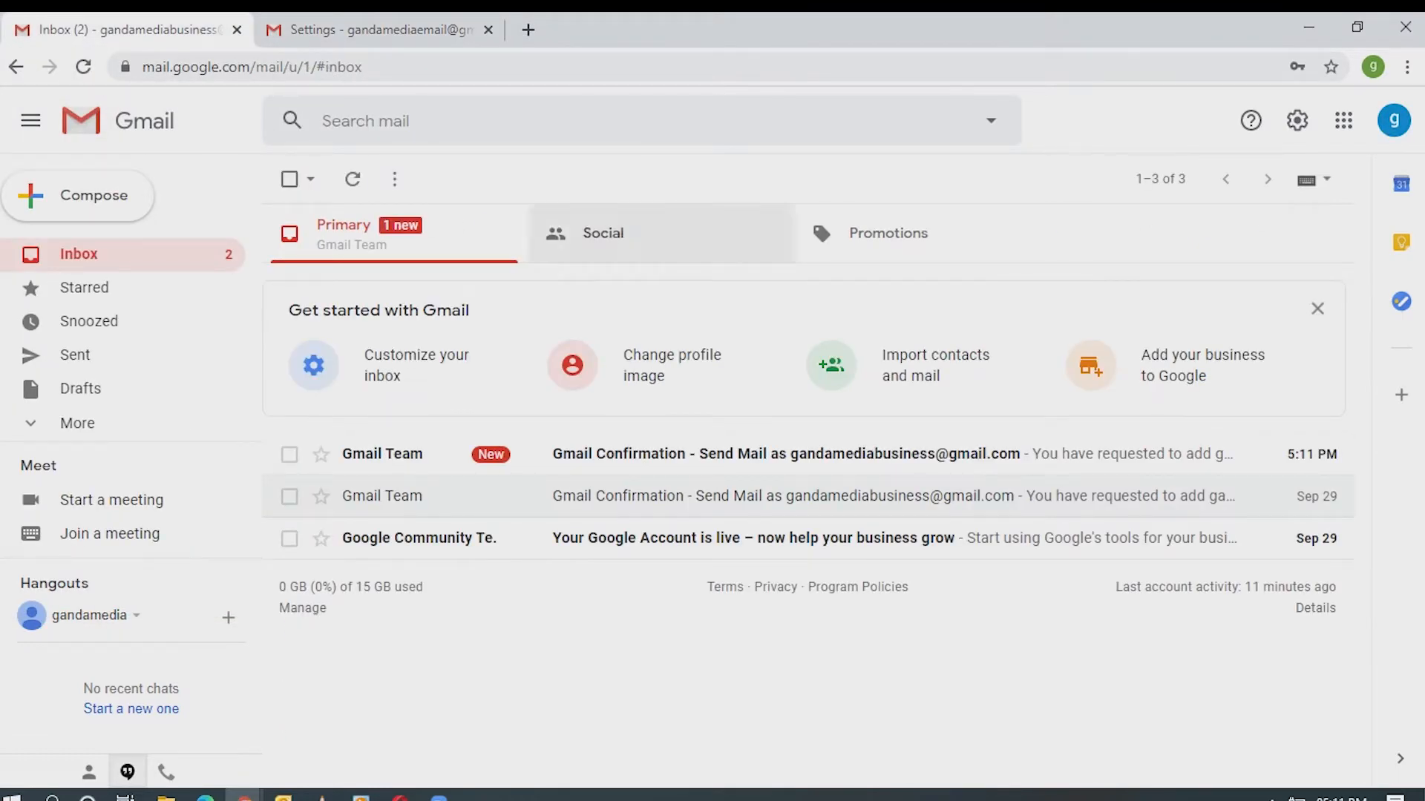
click(742, 453)
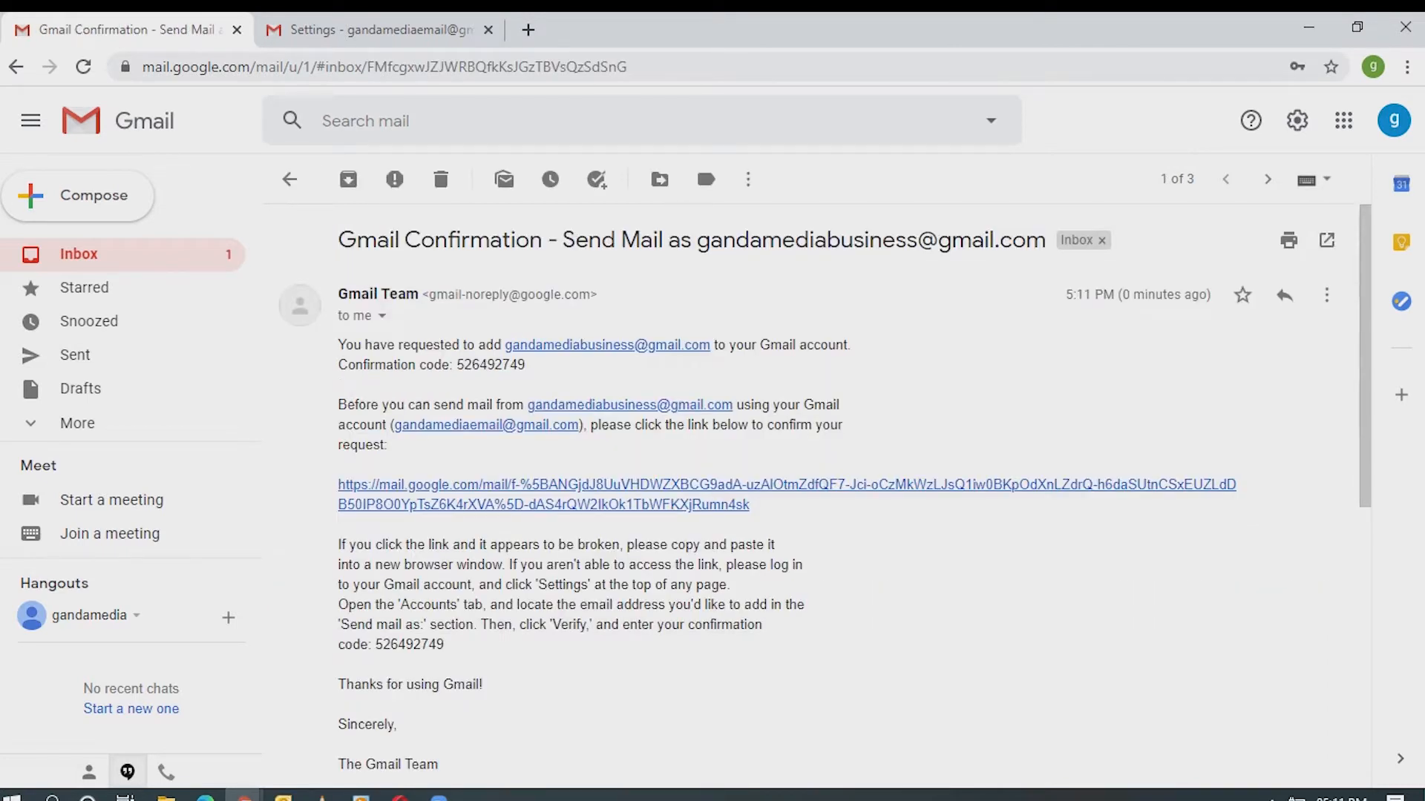
drag(526, 364, 457, 365)
key(ctrl+c)
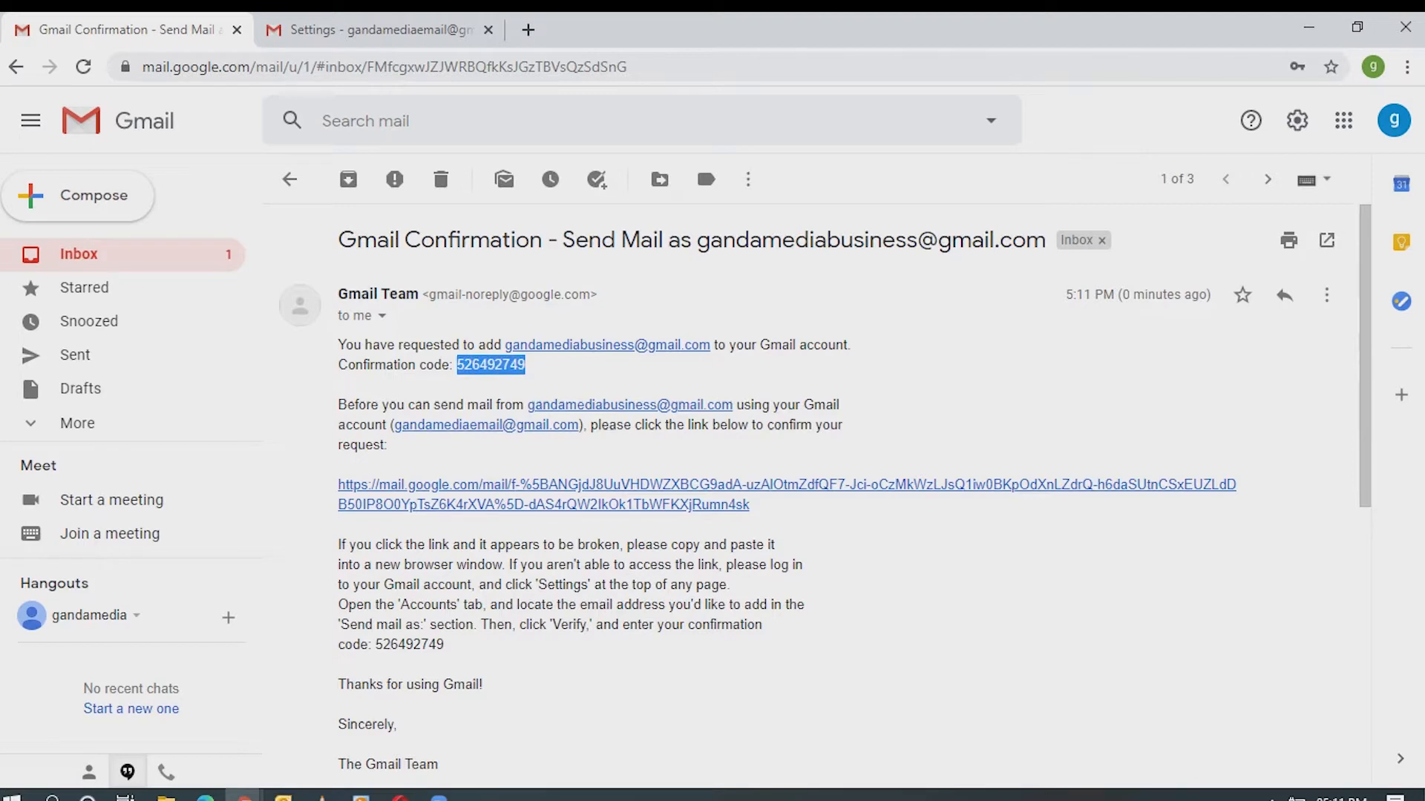
right_click(463, 369)
click(490, 380)
- Enter the confirmation code in the pending Add another email address window and verify the business address
click(371, 30)
mouse_move(244, 795)
click(344, 705)
right_click(347, 240)
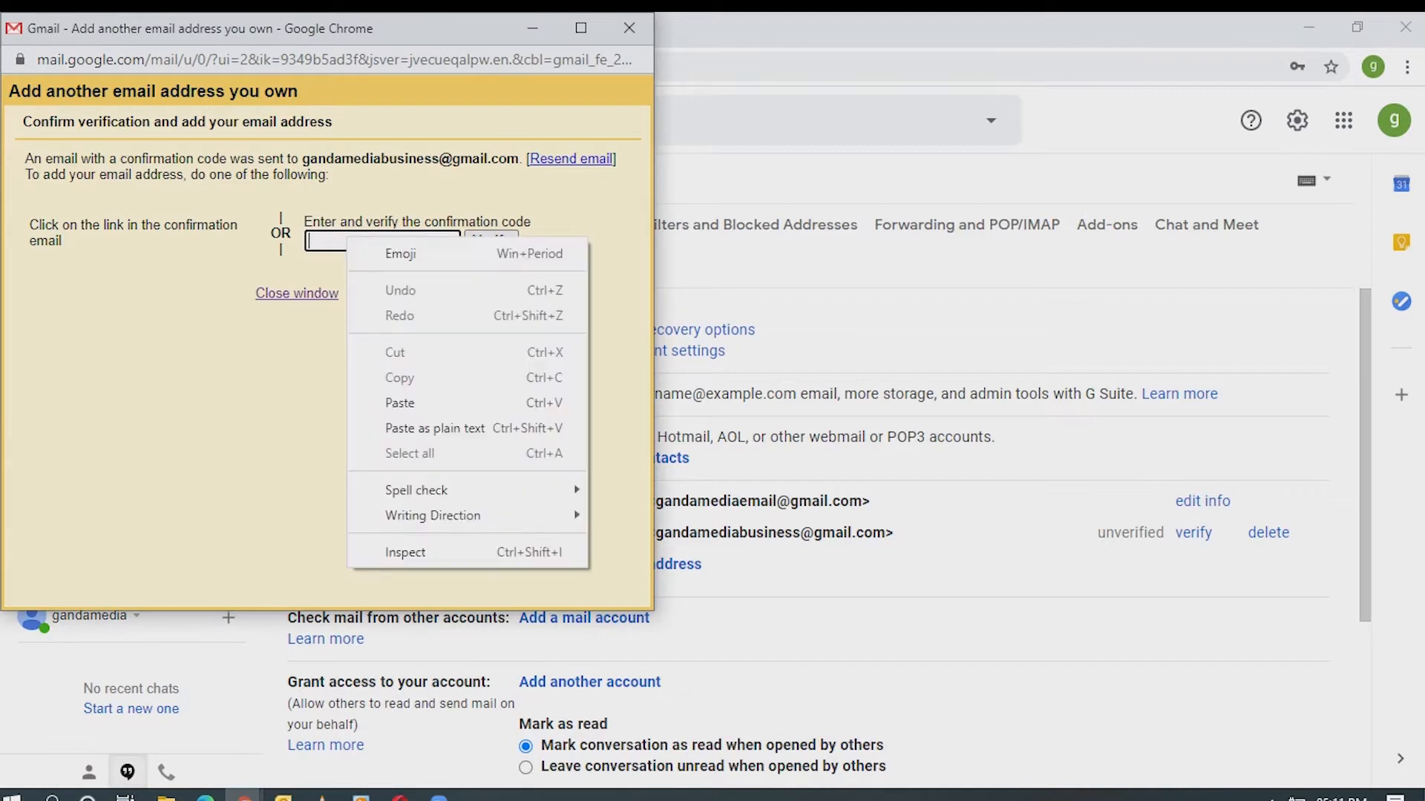
click(400, 403)
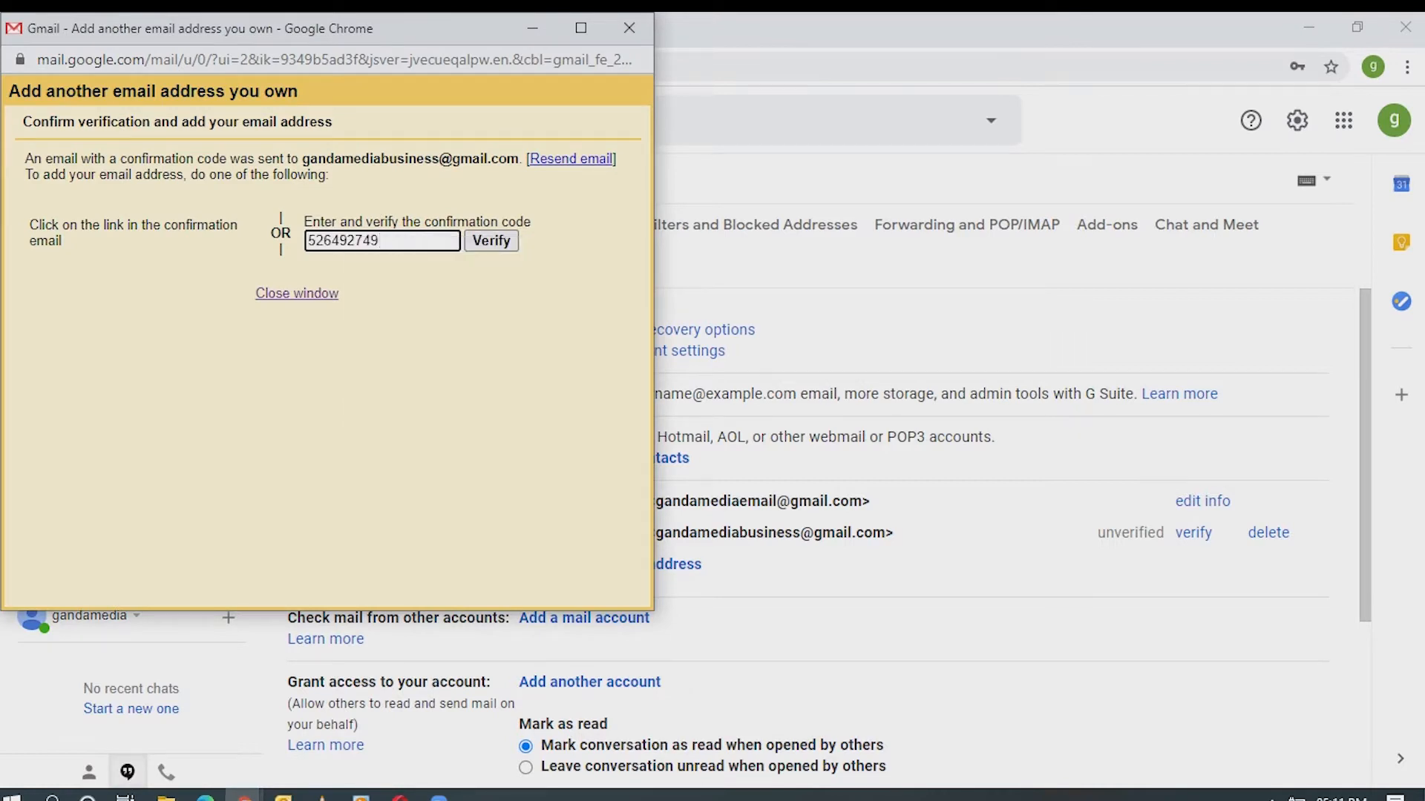
click(491, 241)
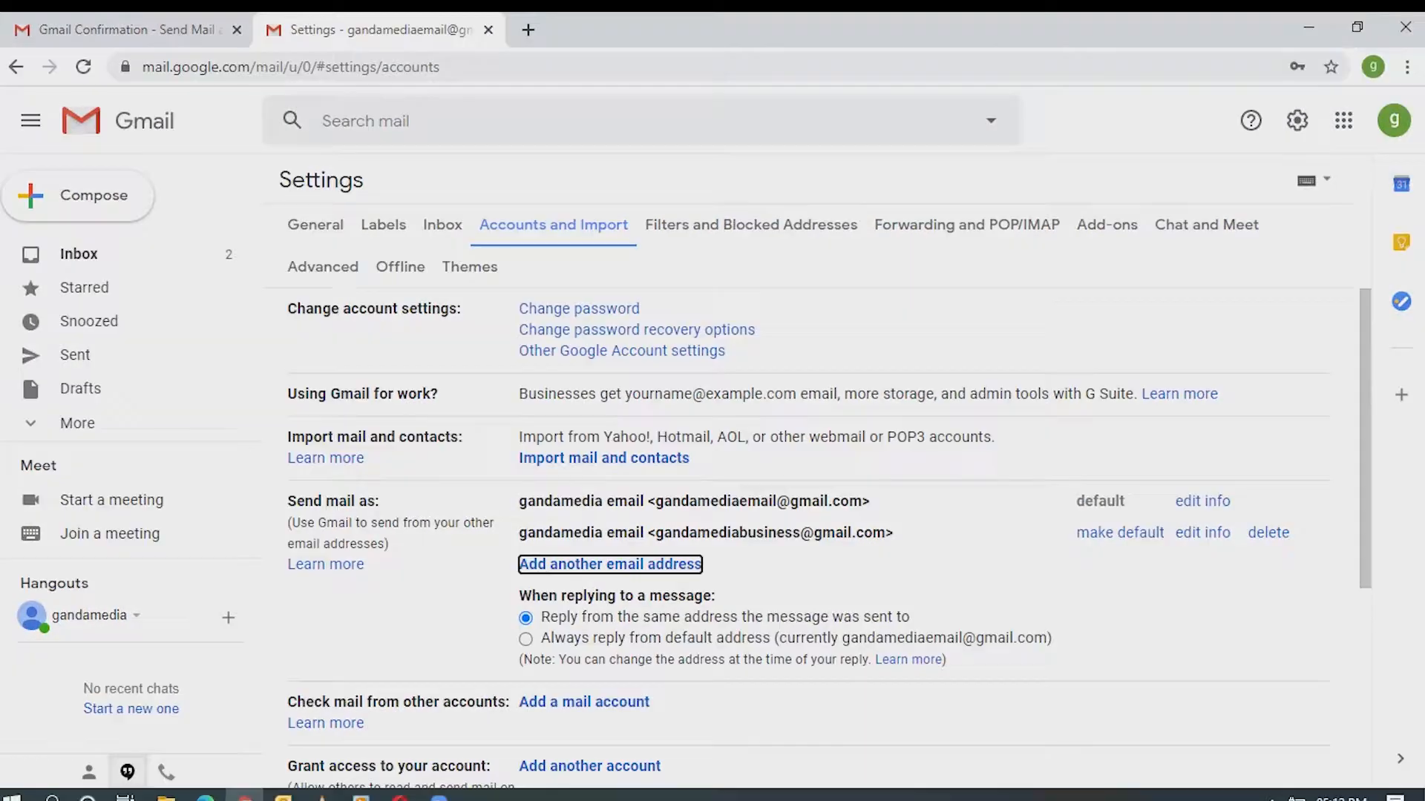
- Change the business address's sender name to Ganda Media Business and set replies to always use the default address
click(1203, 533)
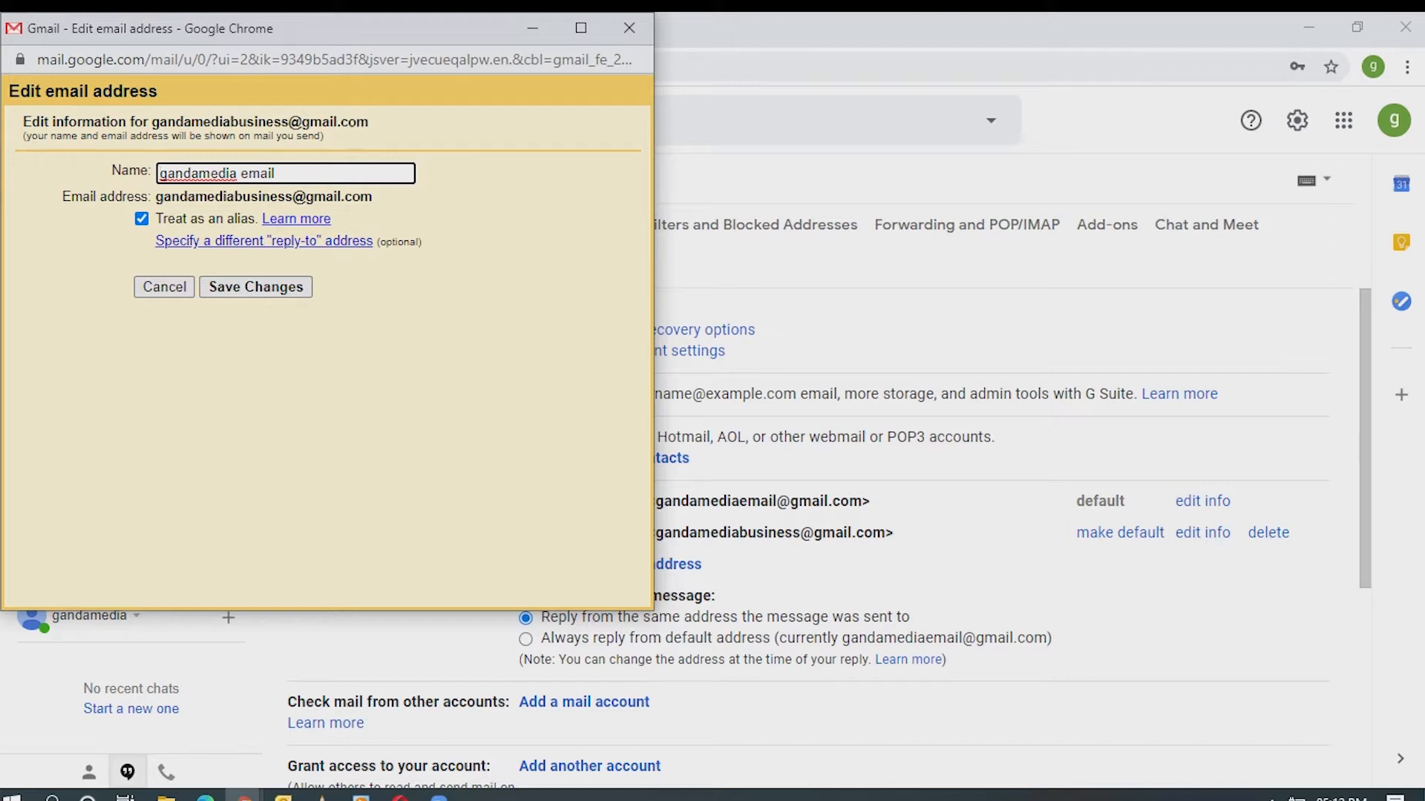
key(shift+Home)
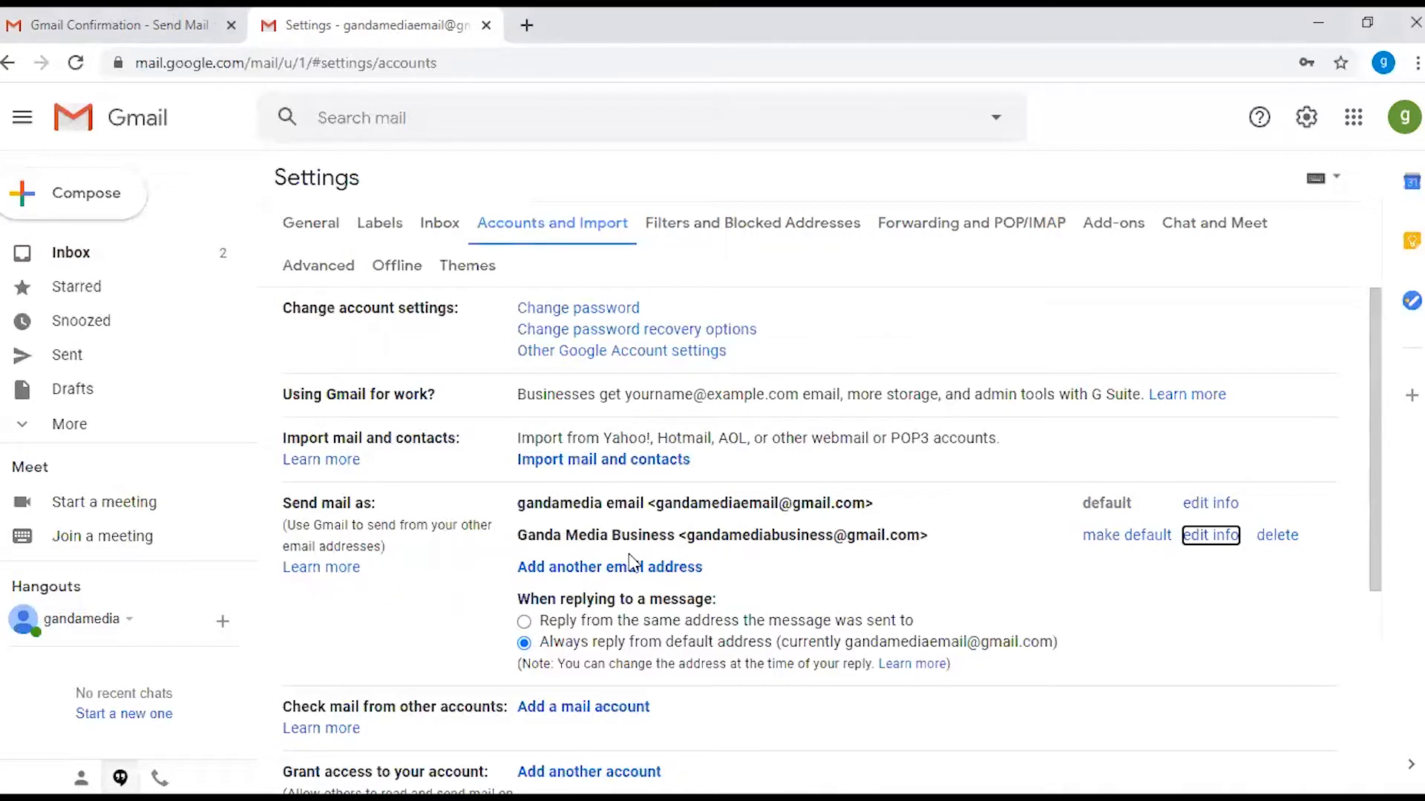
- Start a new message from the inbox with the Ganda Media Business address as the sender
click(54, 260)
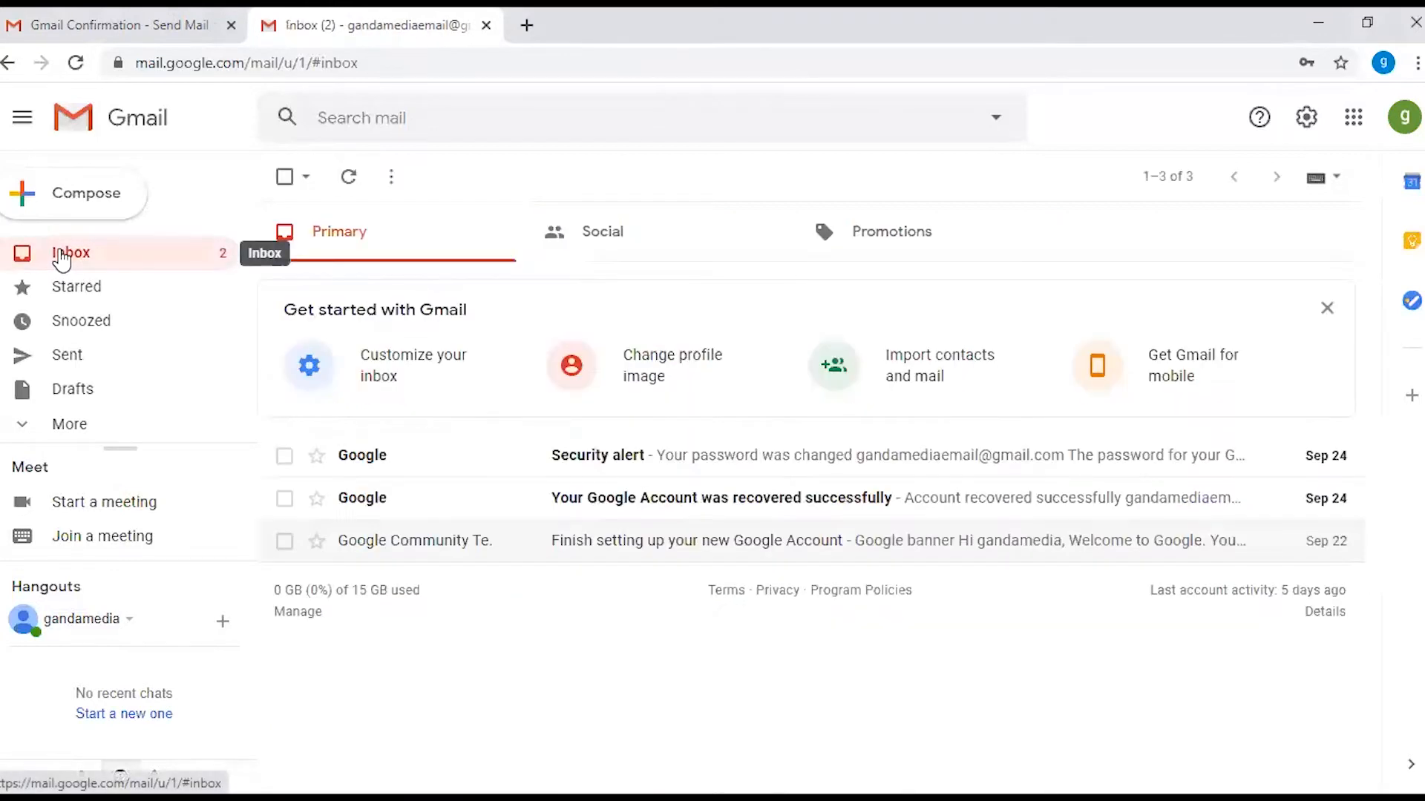
click(64, 208)
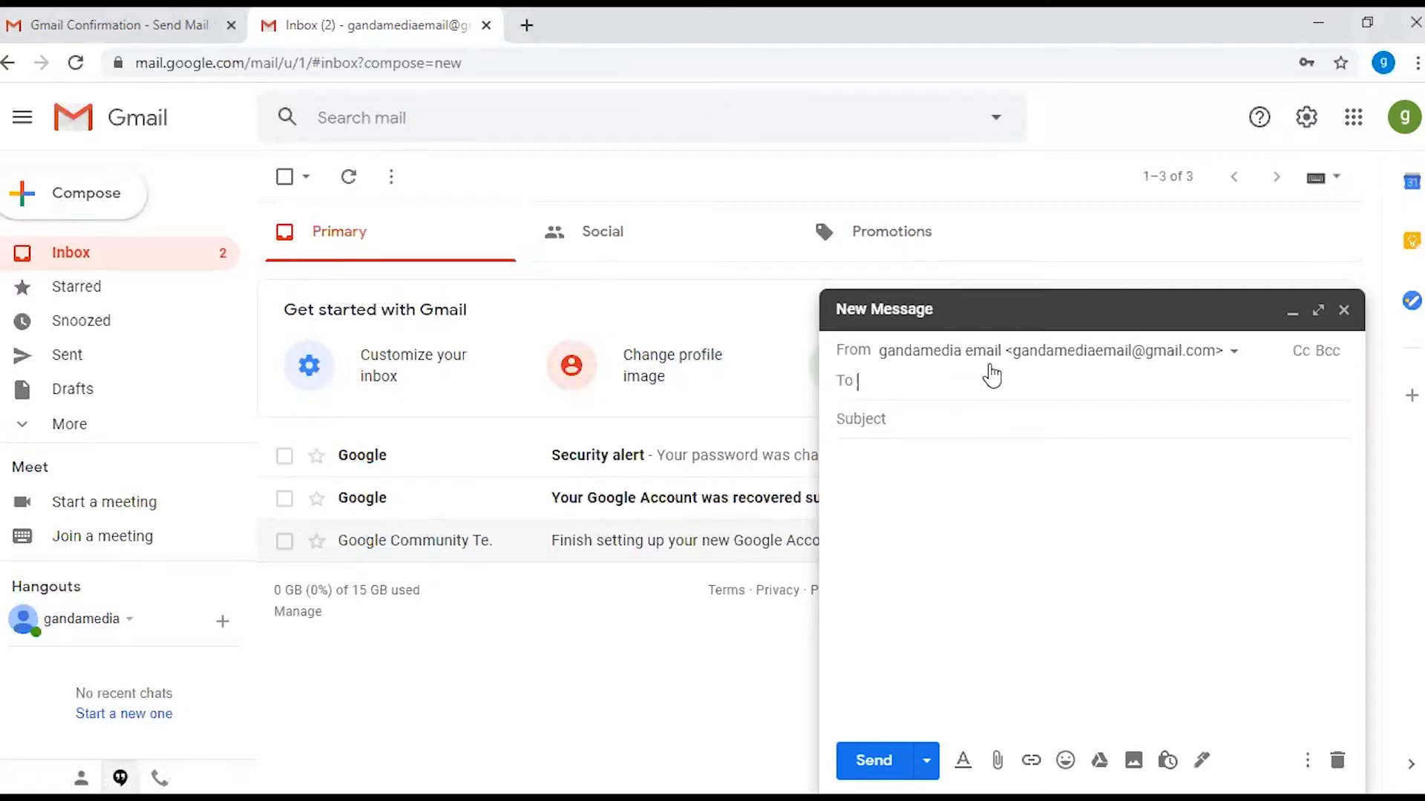
click(1082, 364)
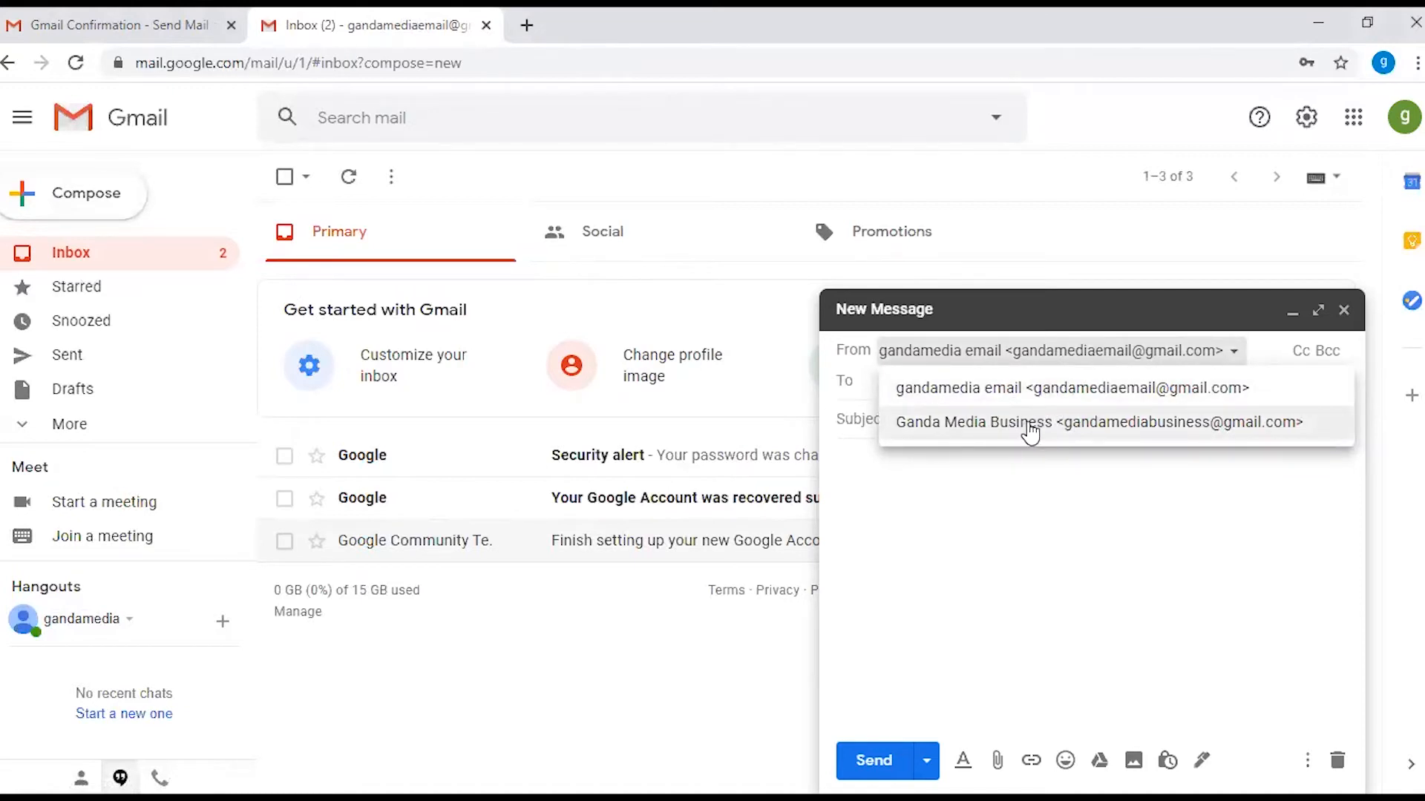
click(1028, 423)
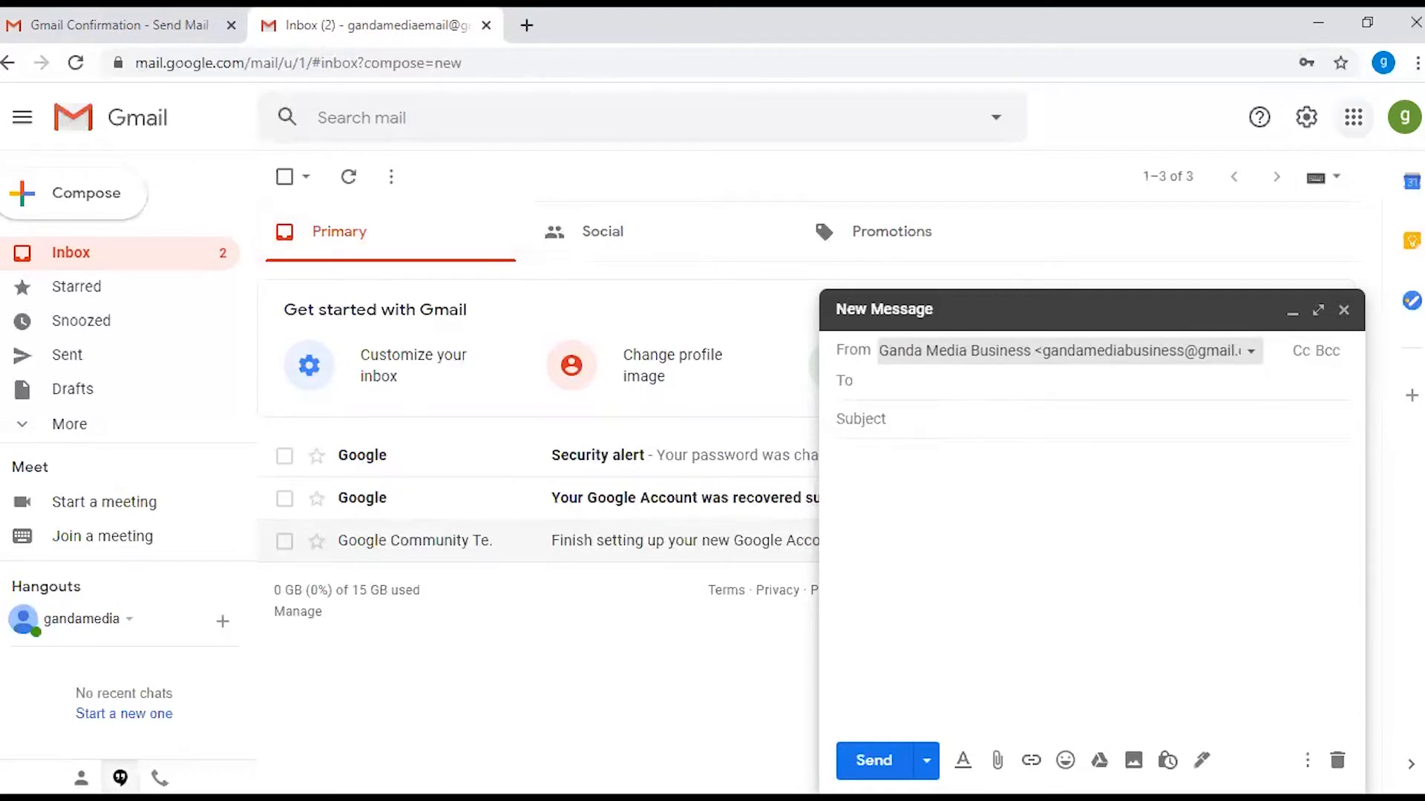
- In the business account's forwarding settings, add the main Gmail account's address as a forwarding address and request its confirmation code
click(118, 23)
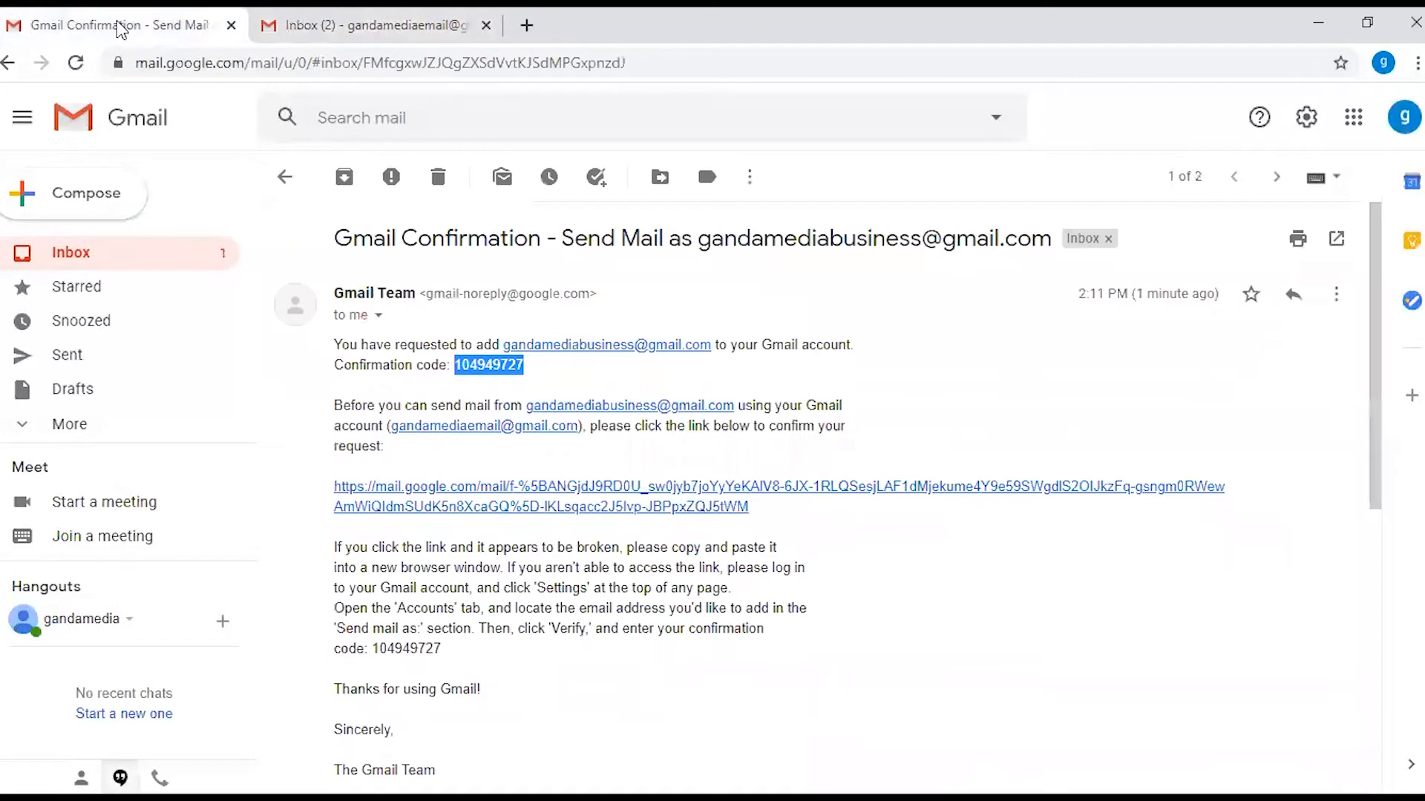
click(135, 260)
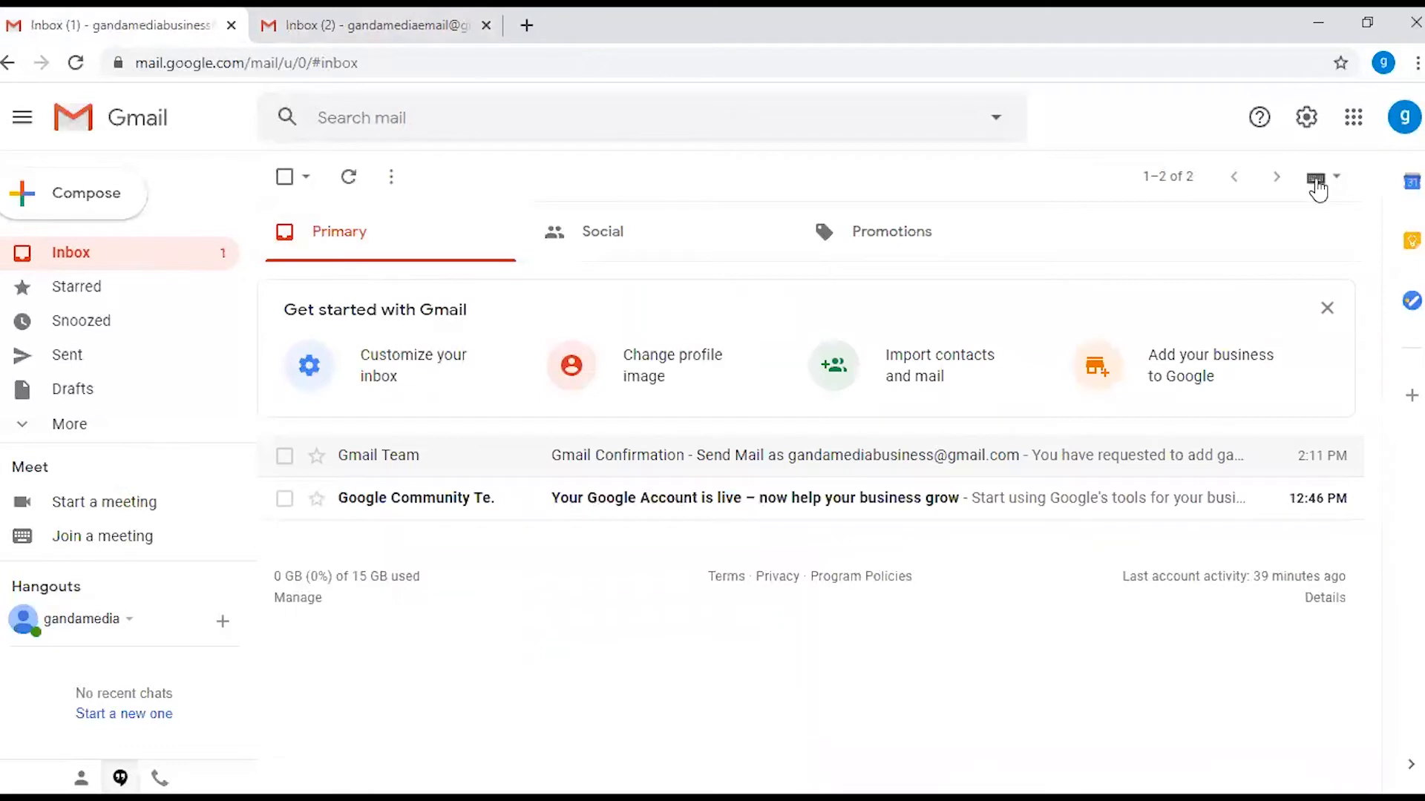
click(1306, 119)
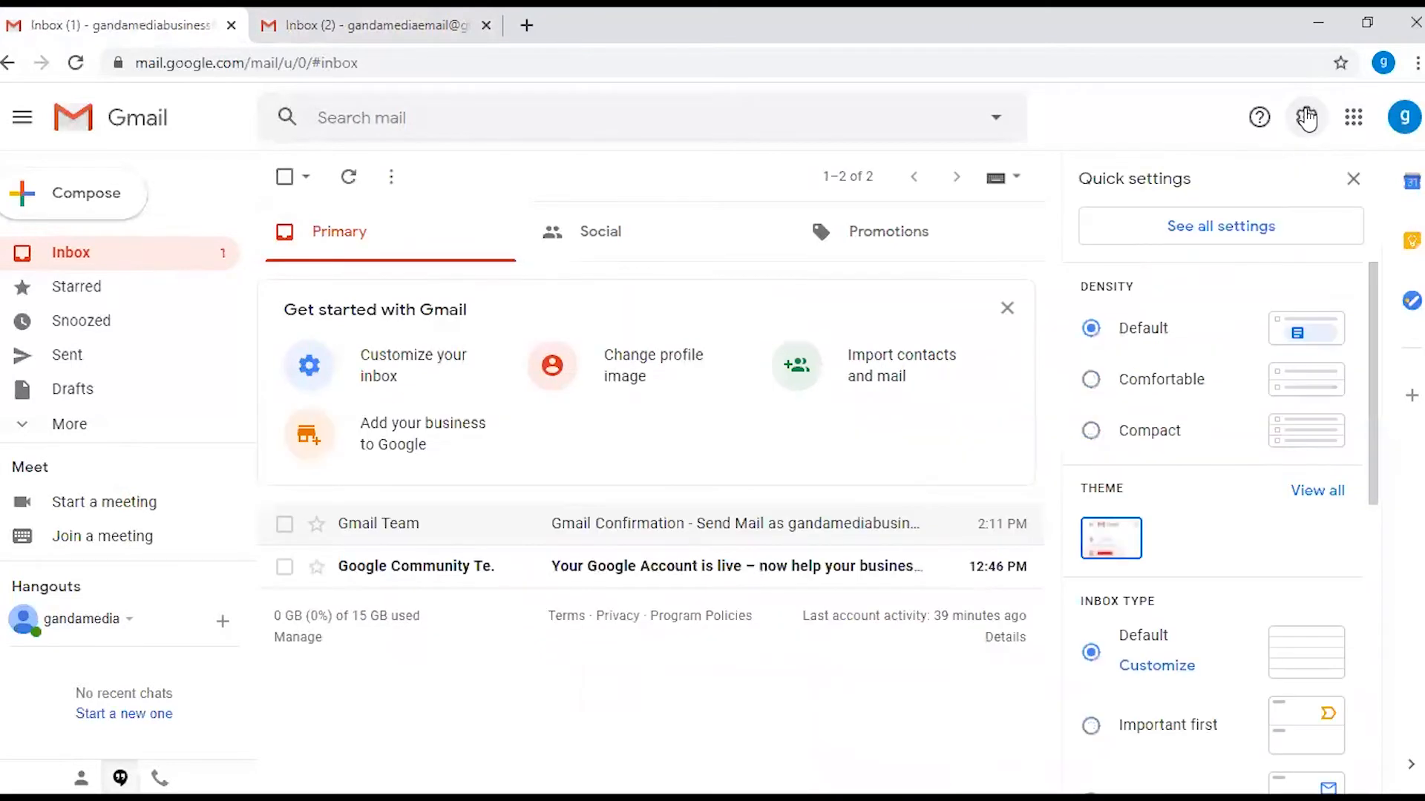
click(1215, 230)
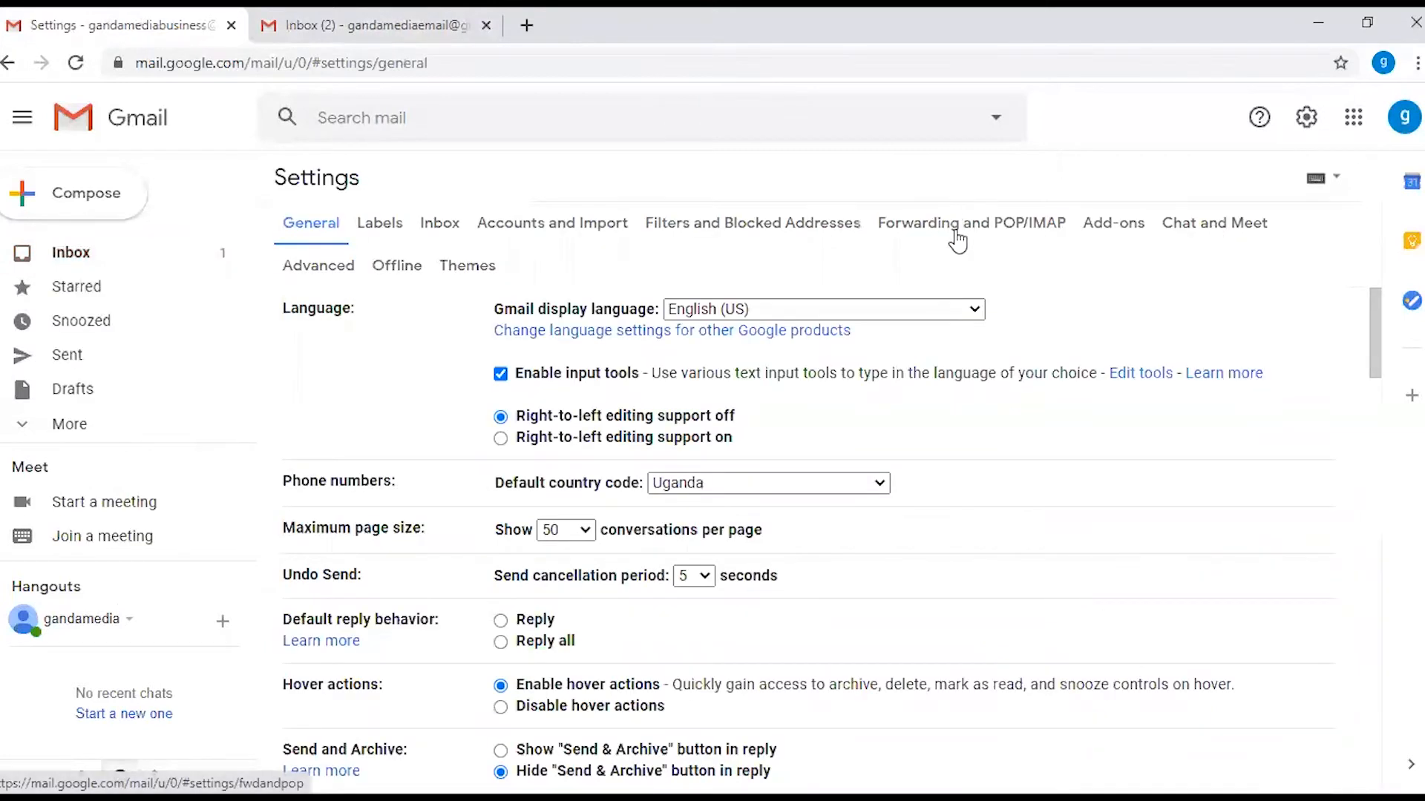
click(975, 223)
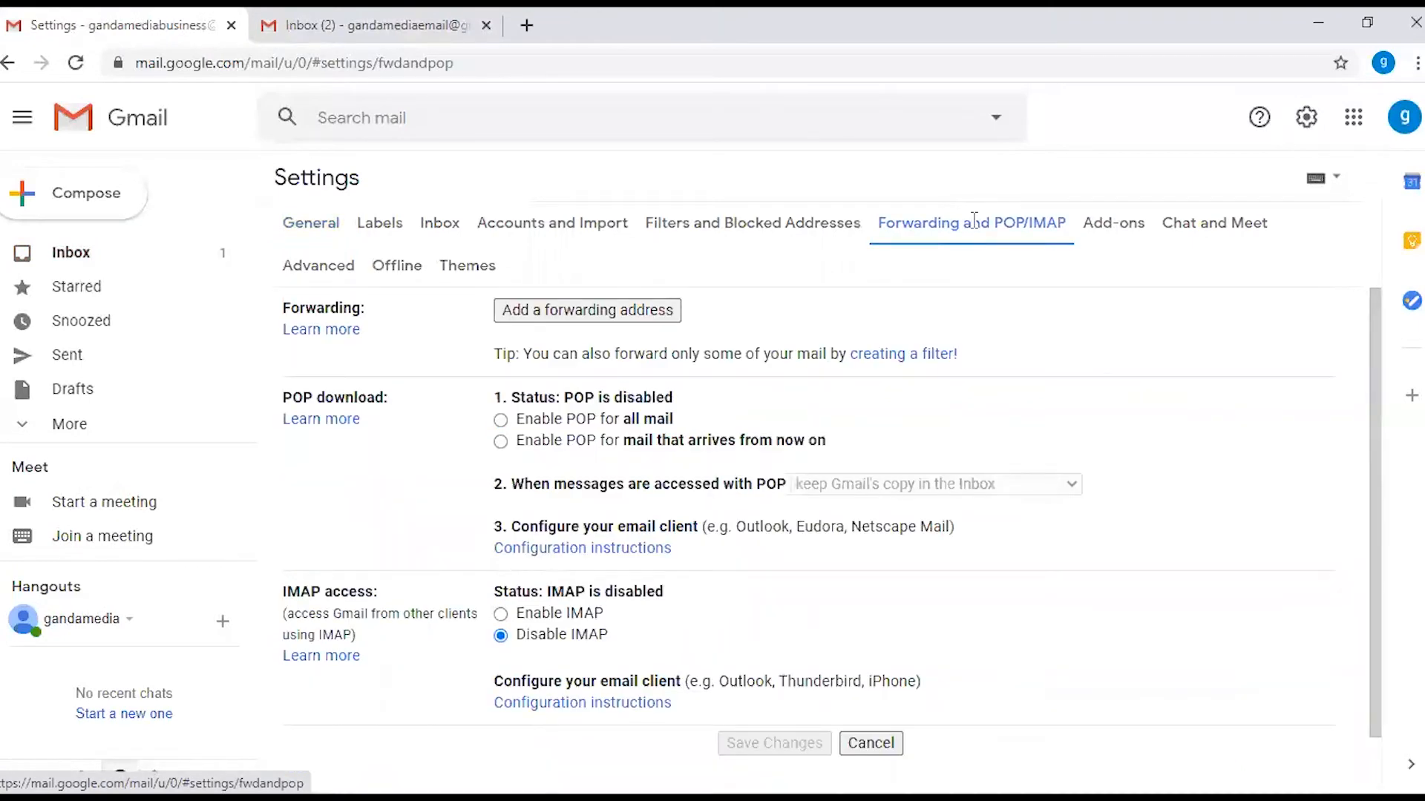
click(576, 310)
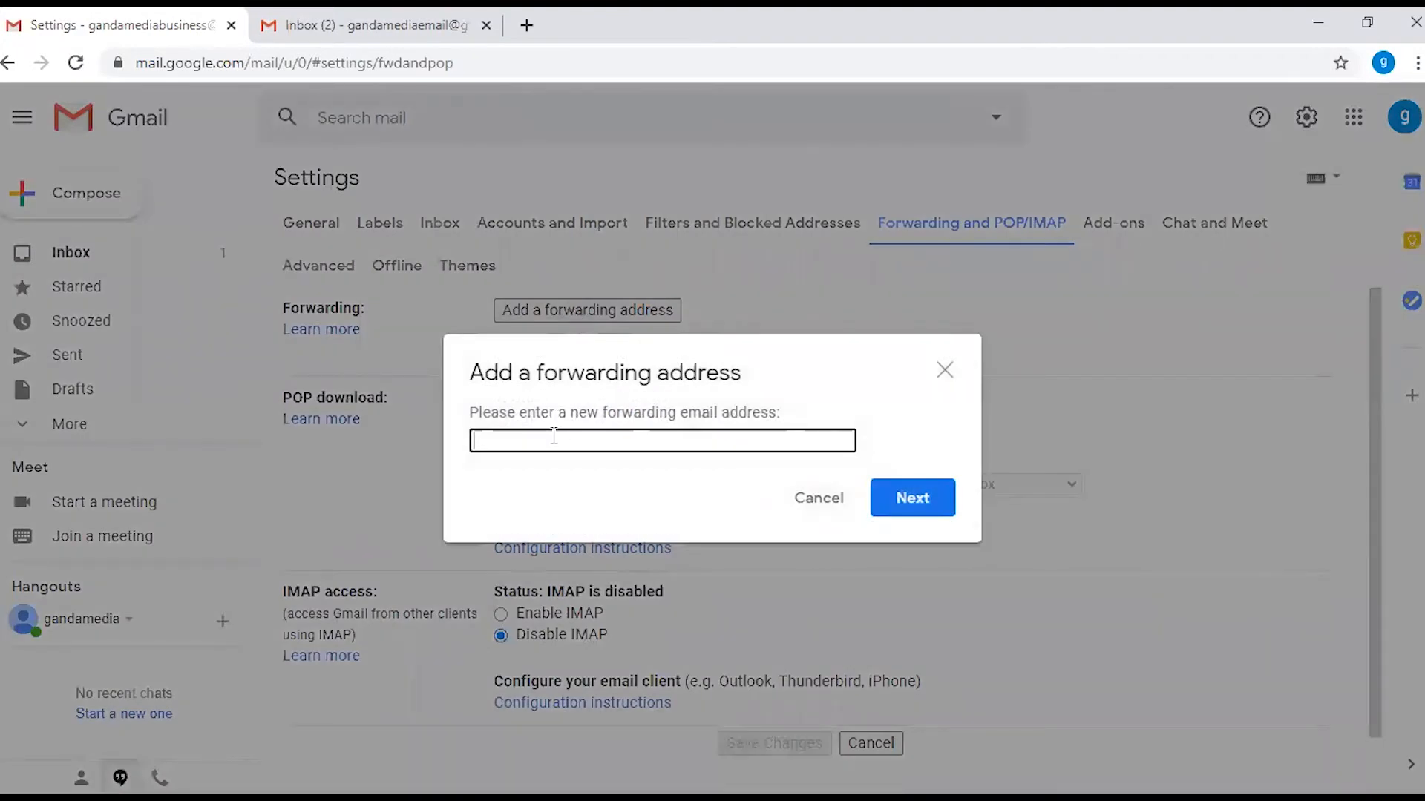
key(ctrl+v)
click(901, 496)
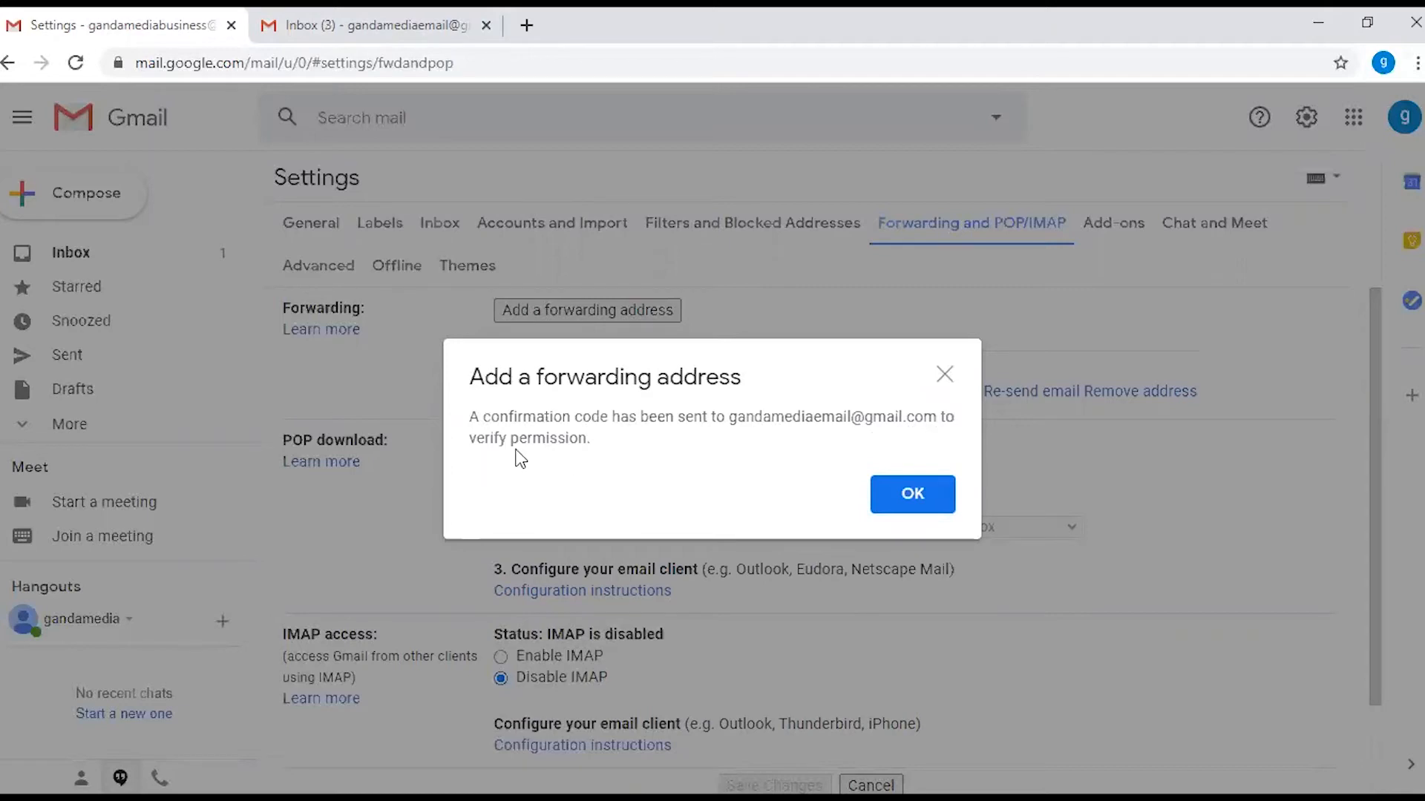
click(914, 497)
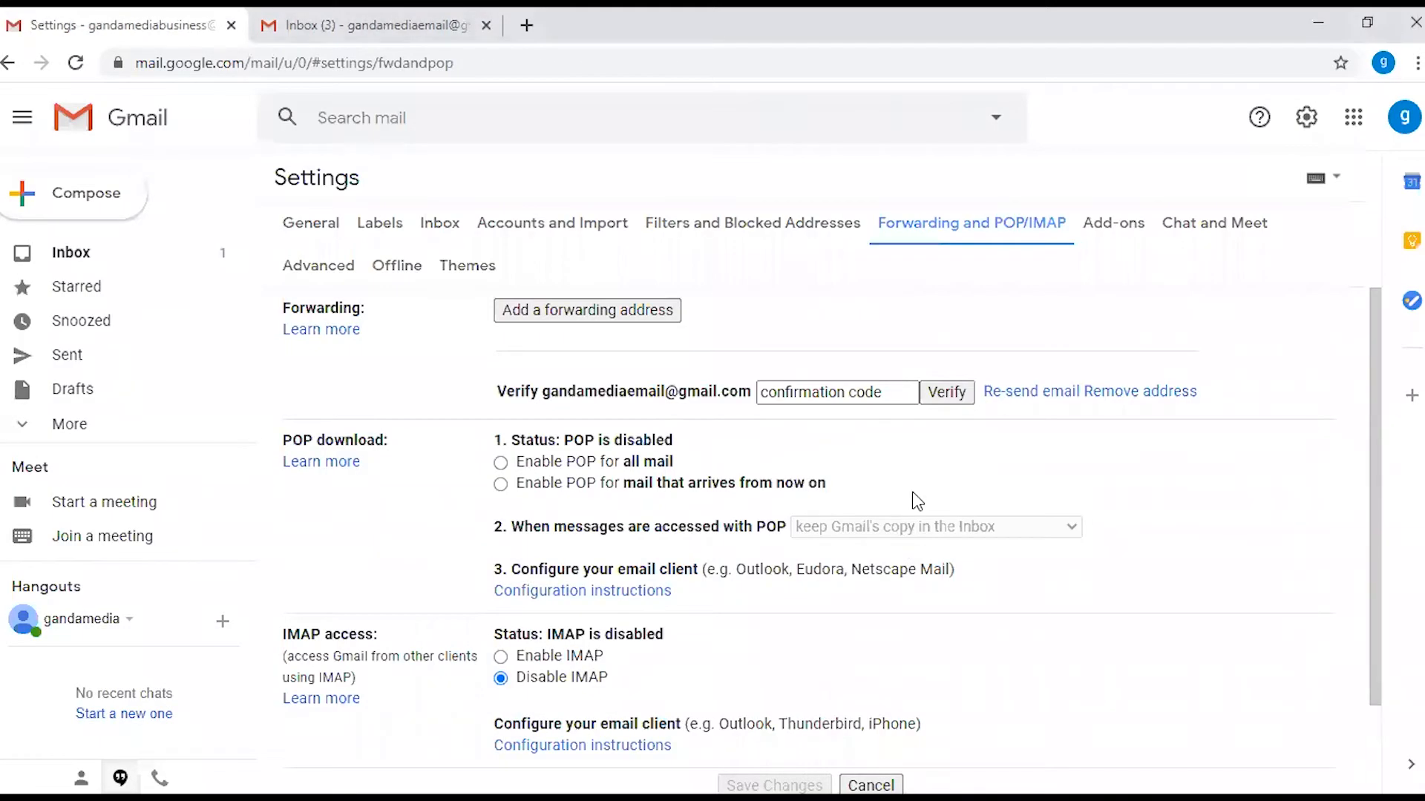
- In the main account's inbox, minimize the draft, open the Gmail Forwarding Confirmation message and copy its confirmation code
click(293, 39)
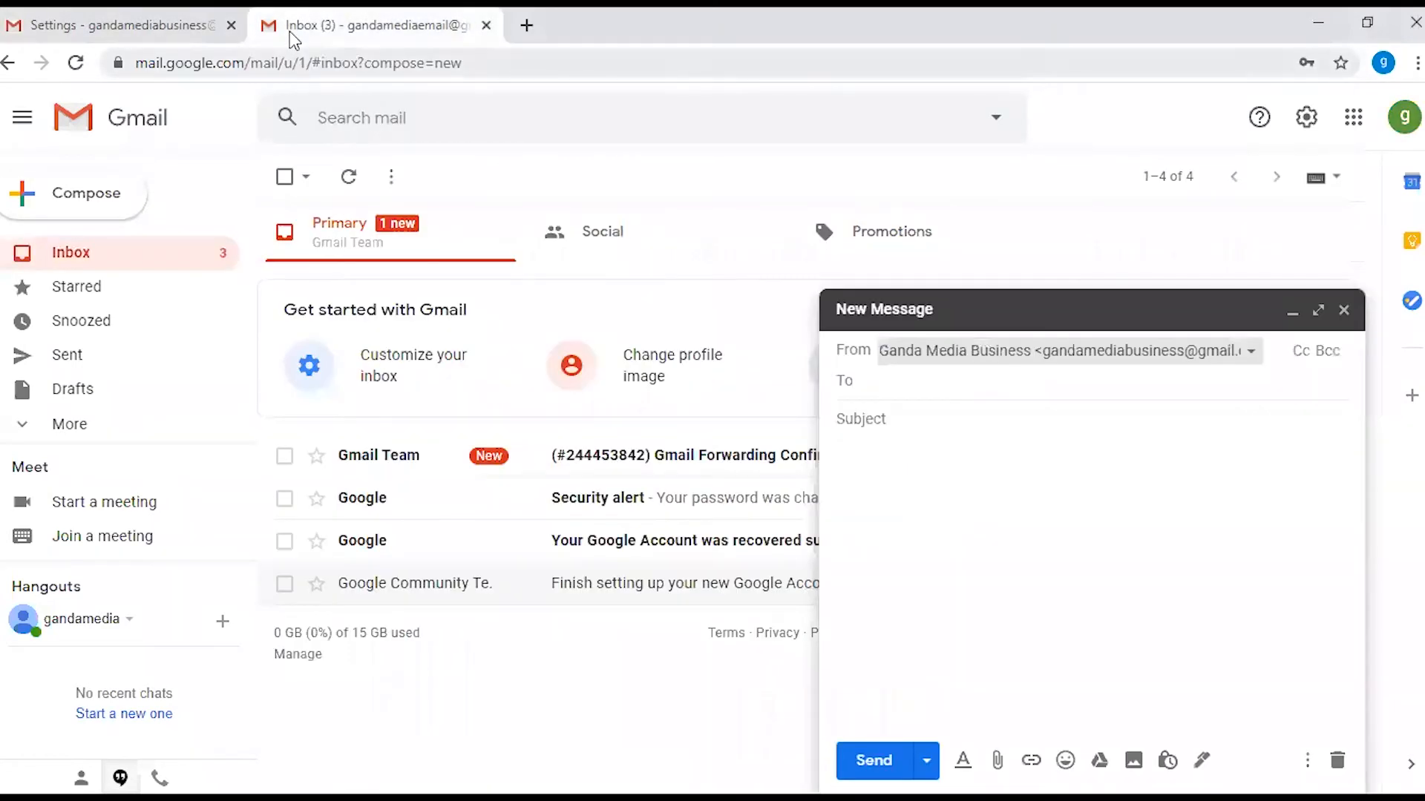
click(1113, 318)
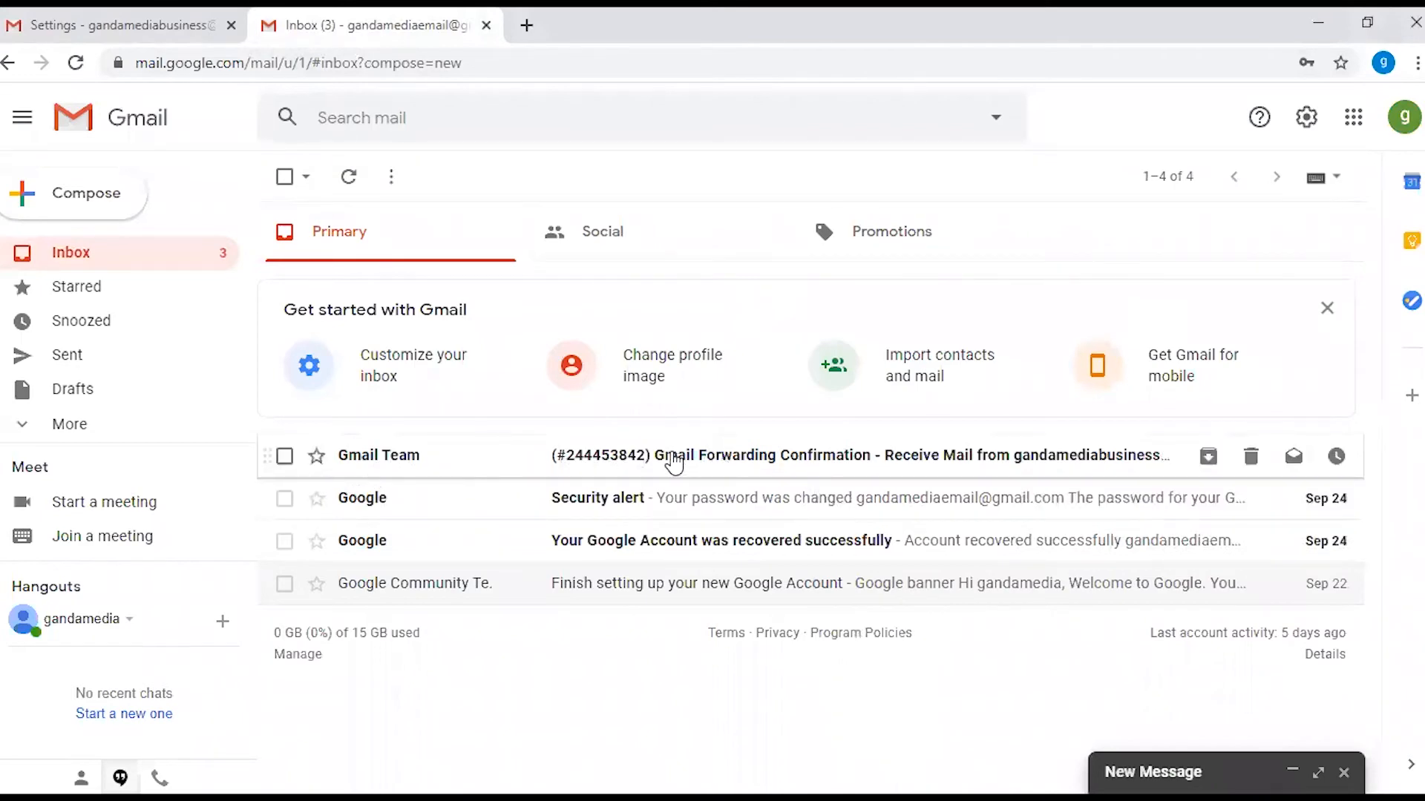
click(722, 466)
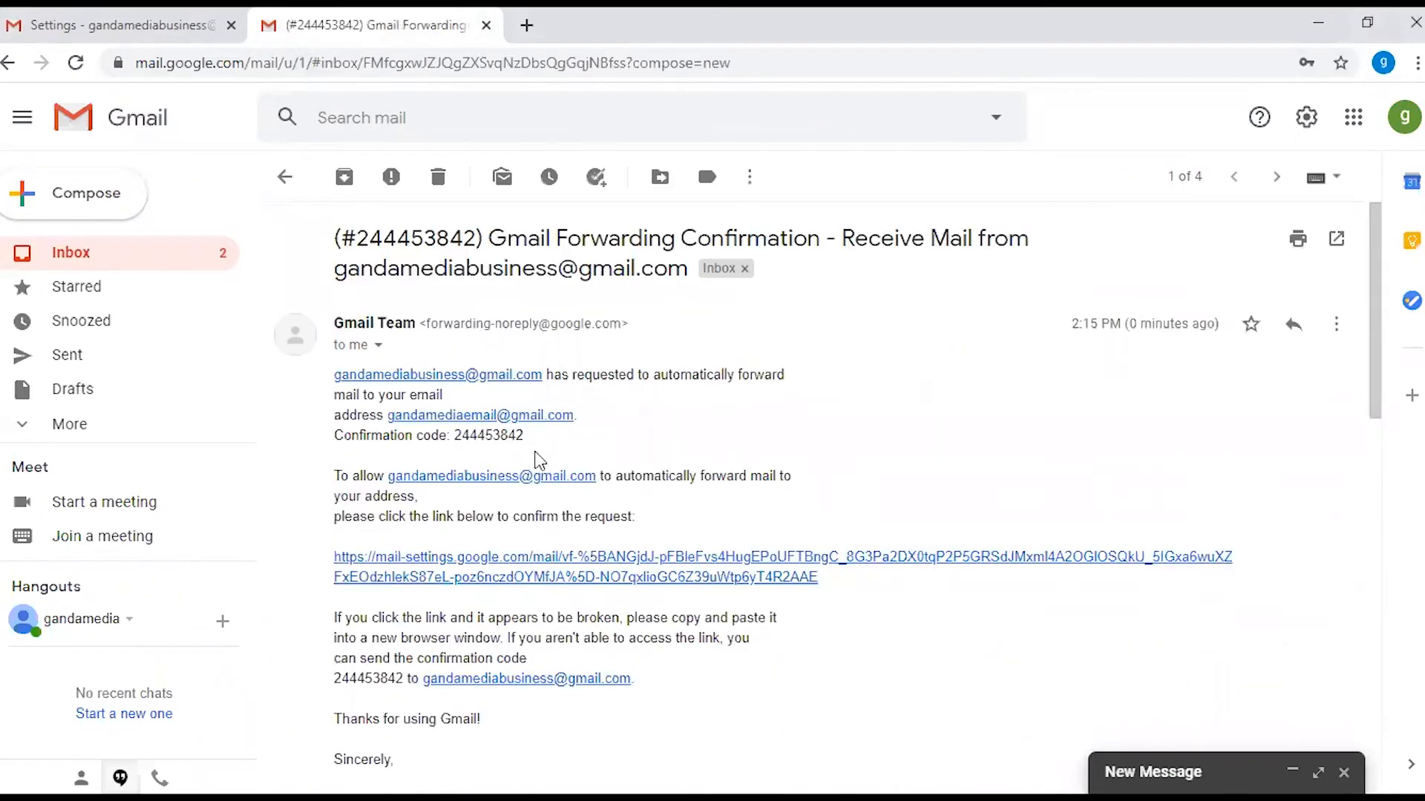
drag(524, 436, 466, 437)
right_click(466, 437)
click(490, 448)
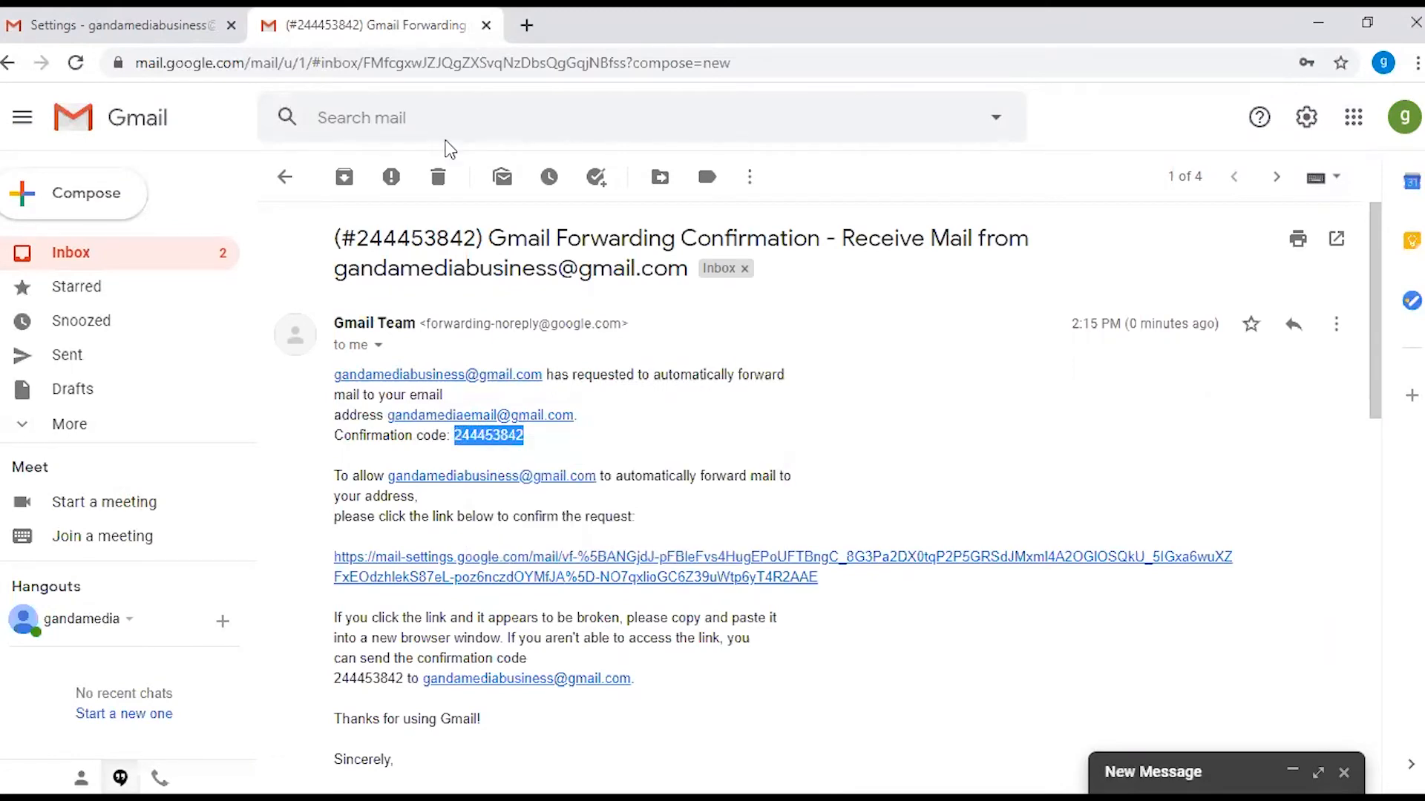
- Enter the confirmation code in the business account's forwarding settings and verify the forwarding address
click(143, 26)
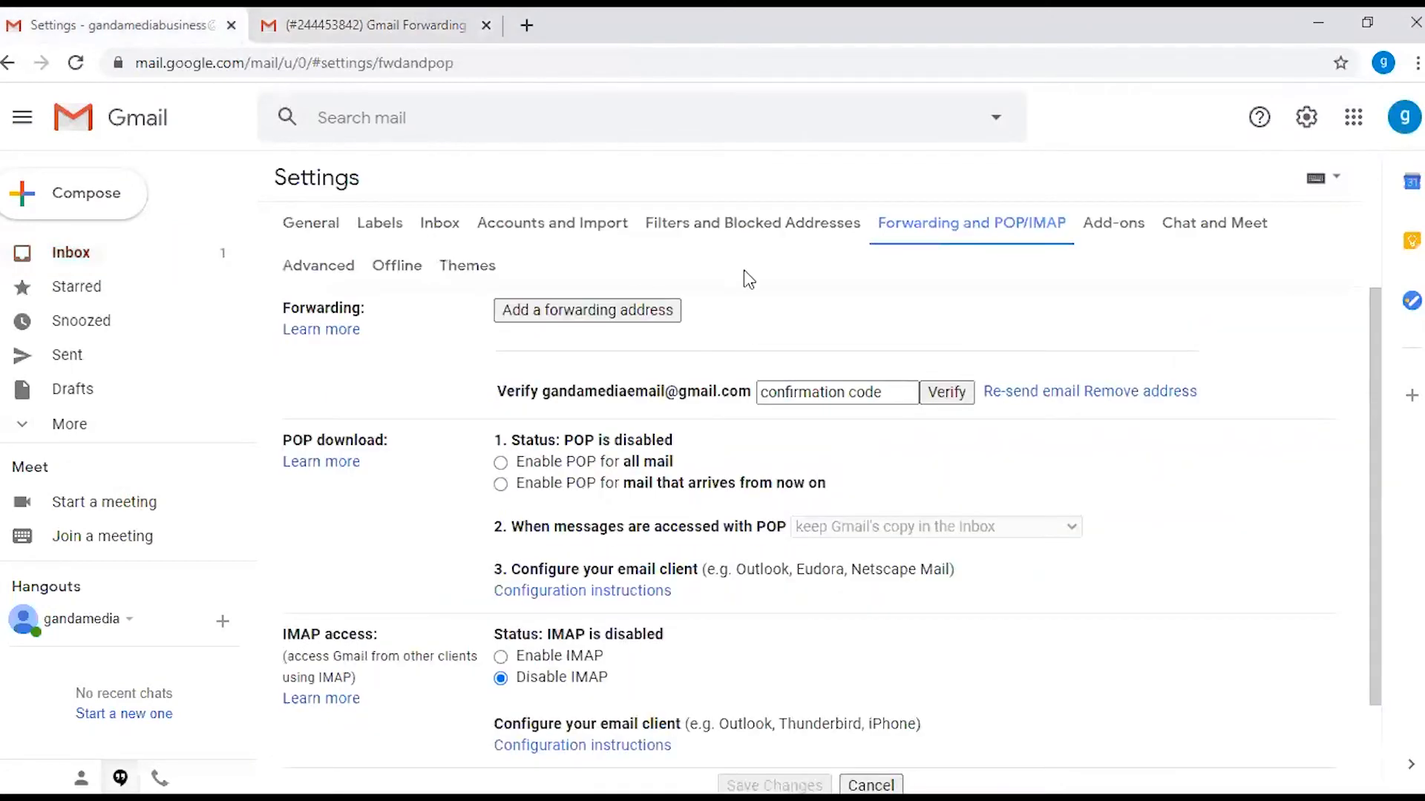
click(809, 392)
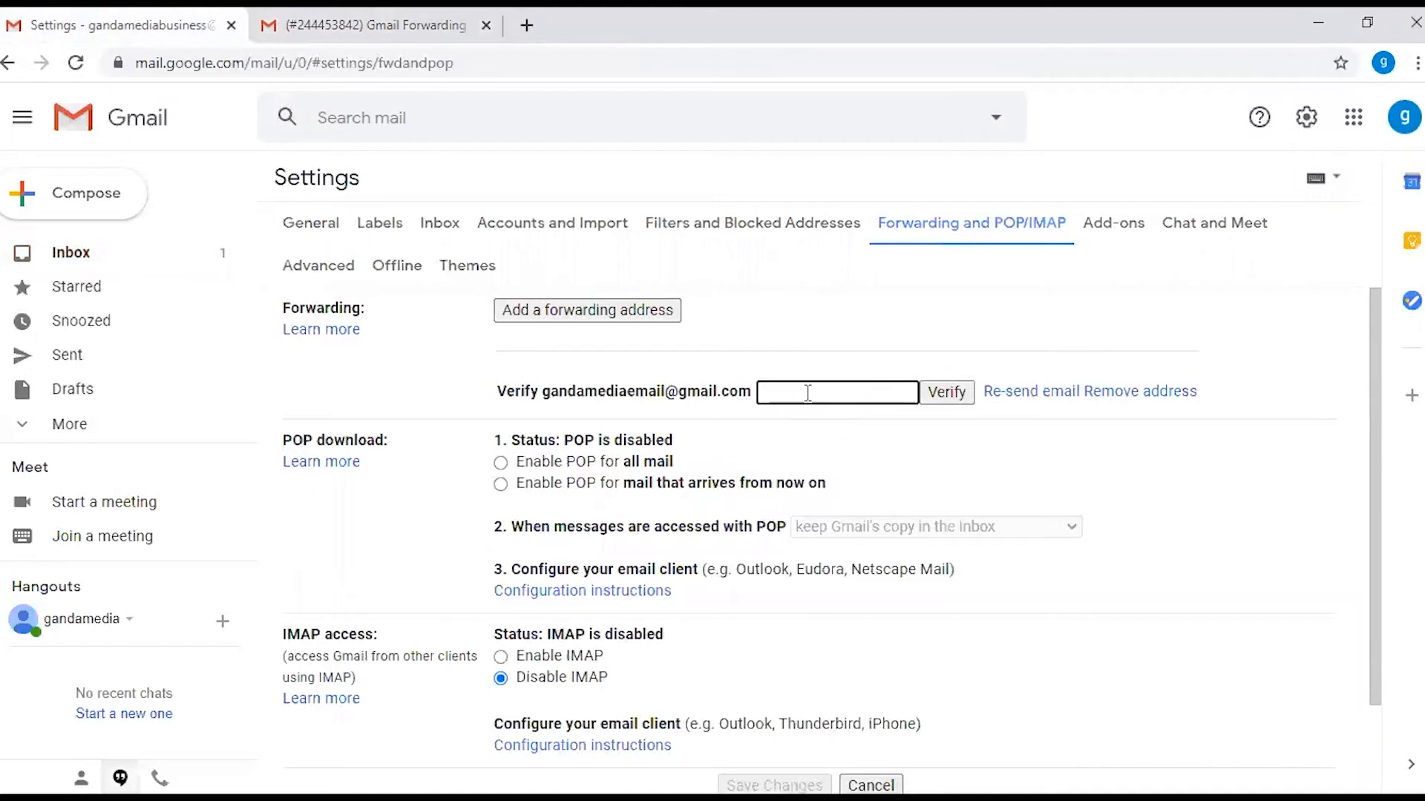
key(ctrl+v)
click(951, 390)
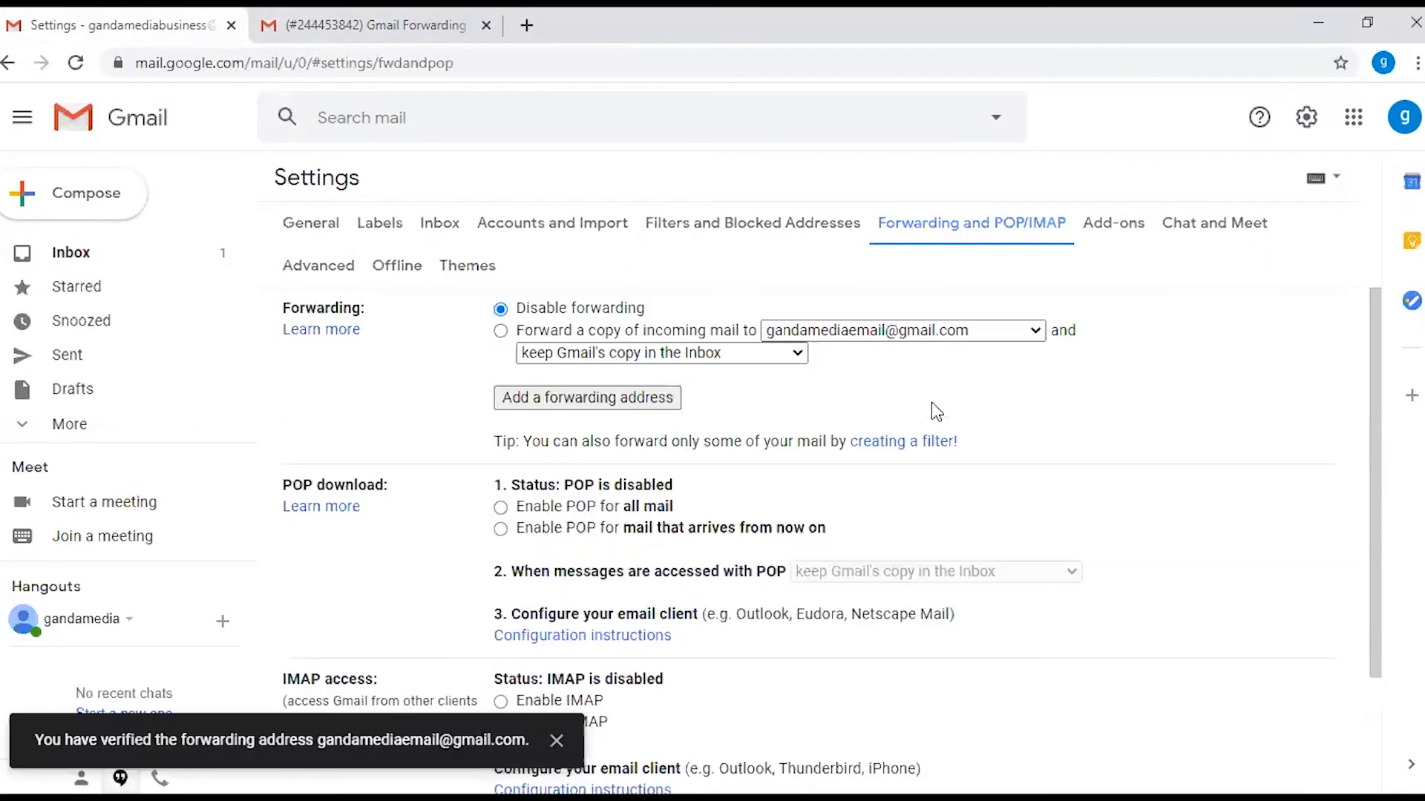
- Turn on forwarding a copy of the business account's incoming mail to the verified main account address and save the changes
click(501, 332)
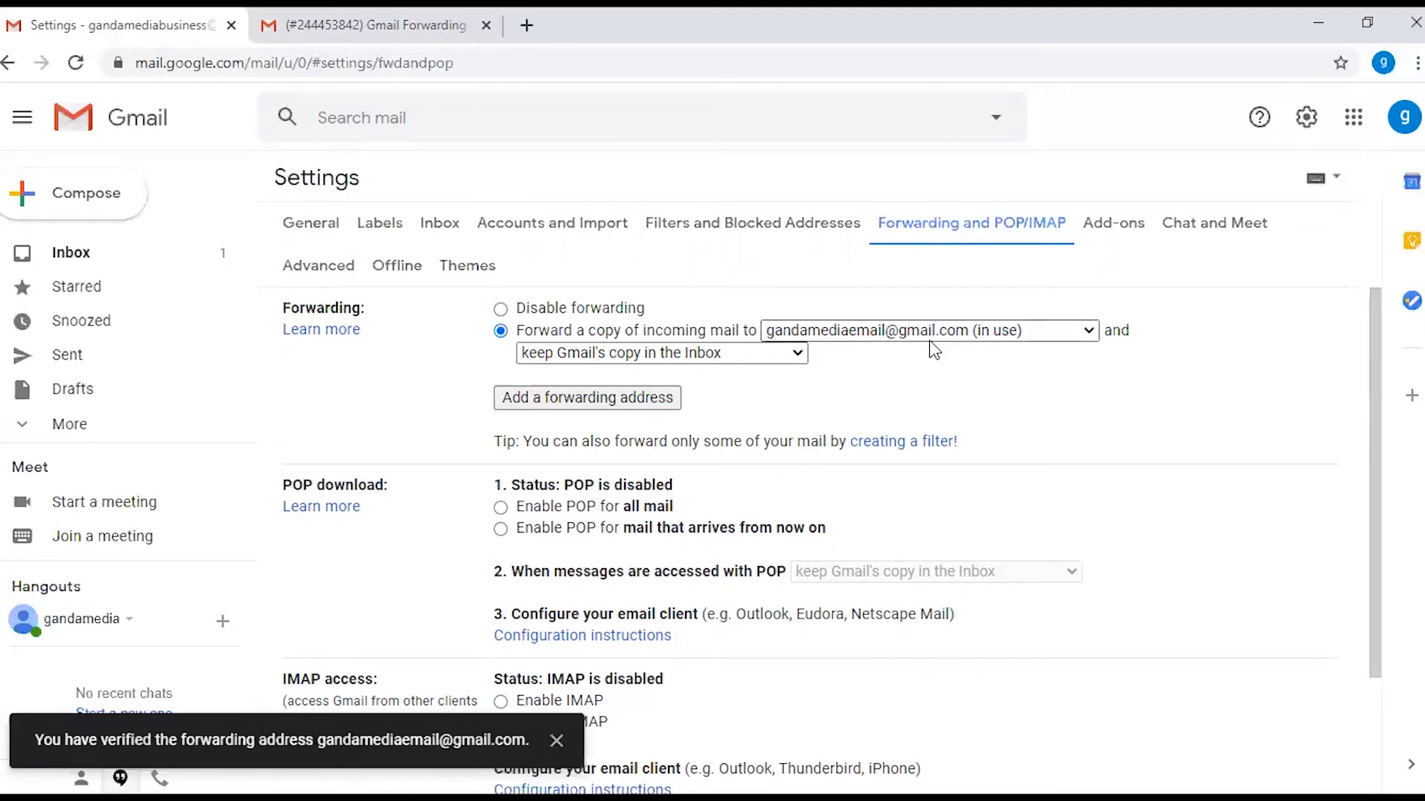
scroll(1046, 434, down, 2)
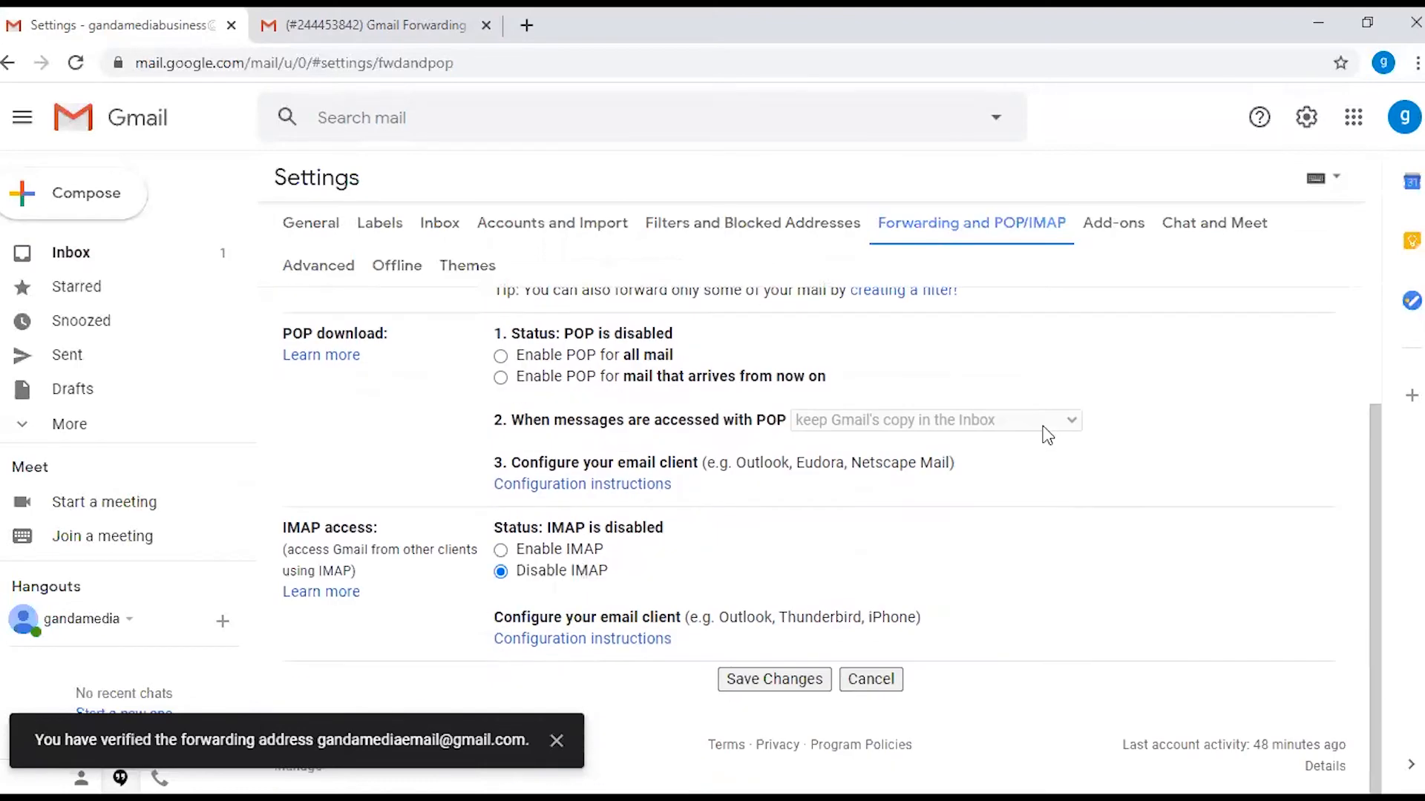
click(765, 678)
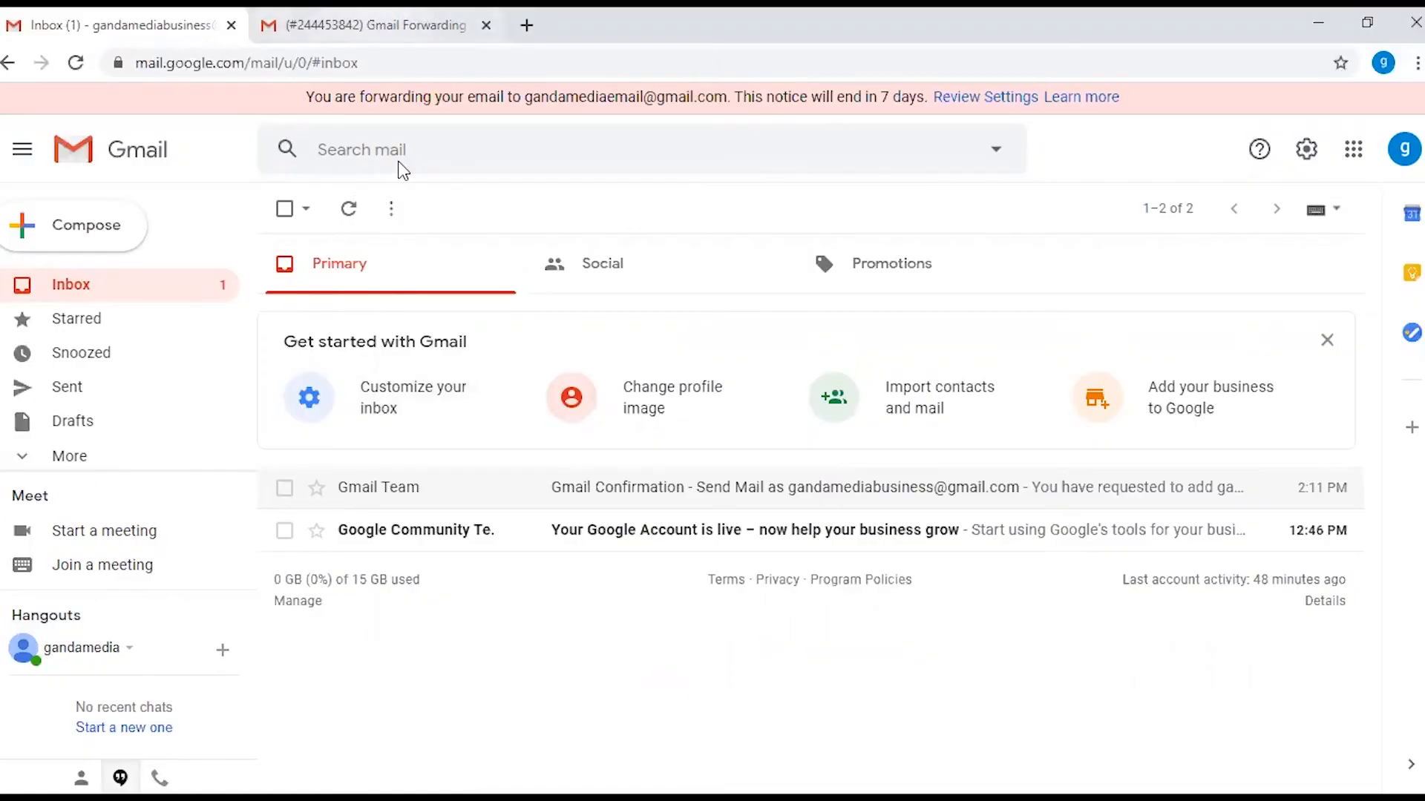
- In the main account's Accounts and Import settings, set replies to be sent from the same address the message was sent to
key(ctrl+Tab)
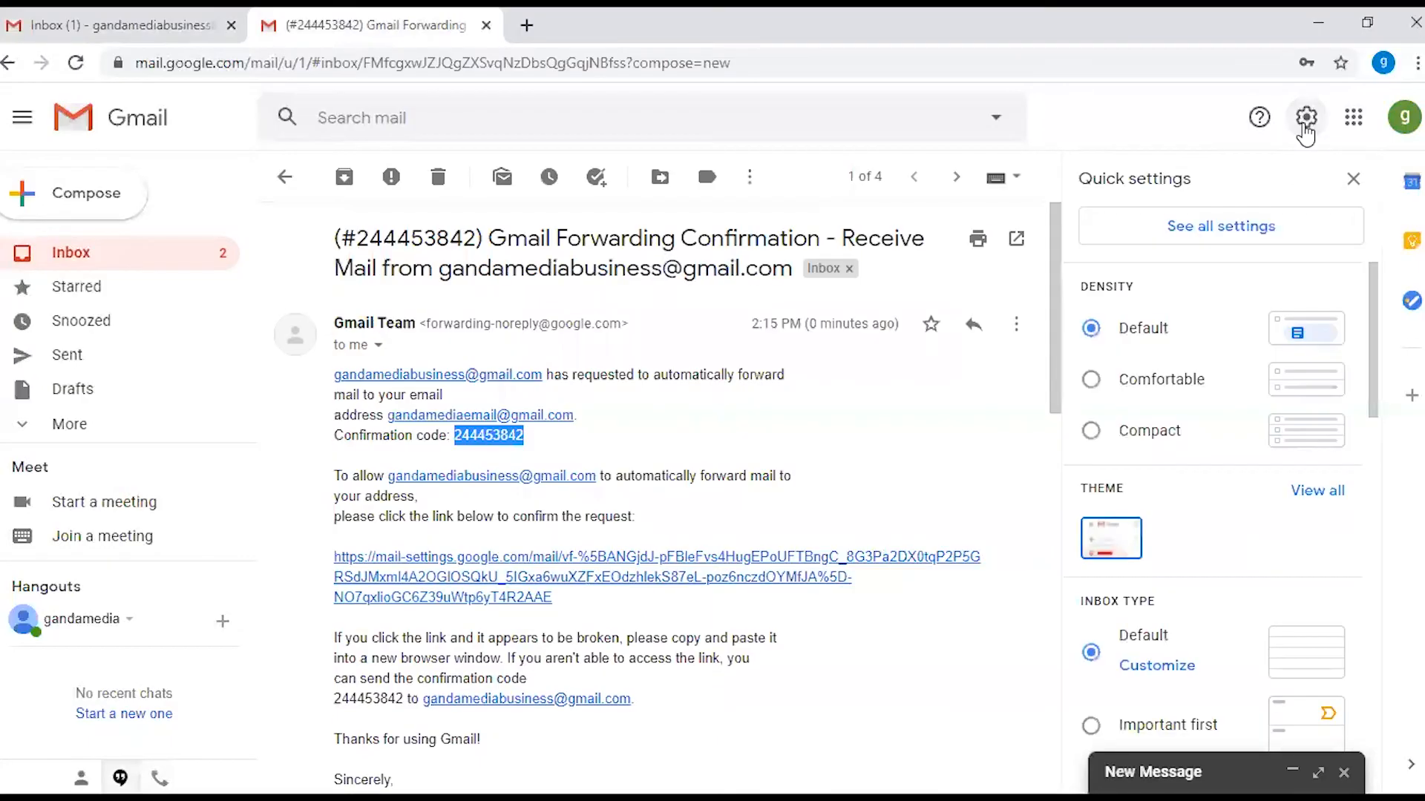
click(1207, 233)
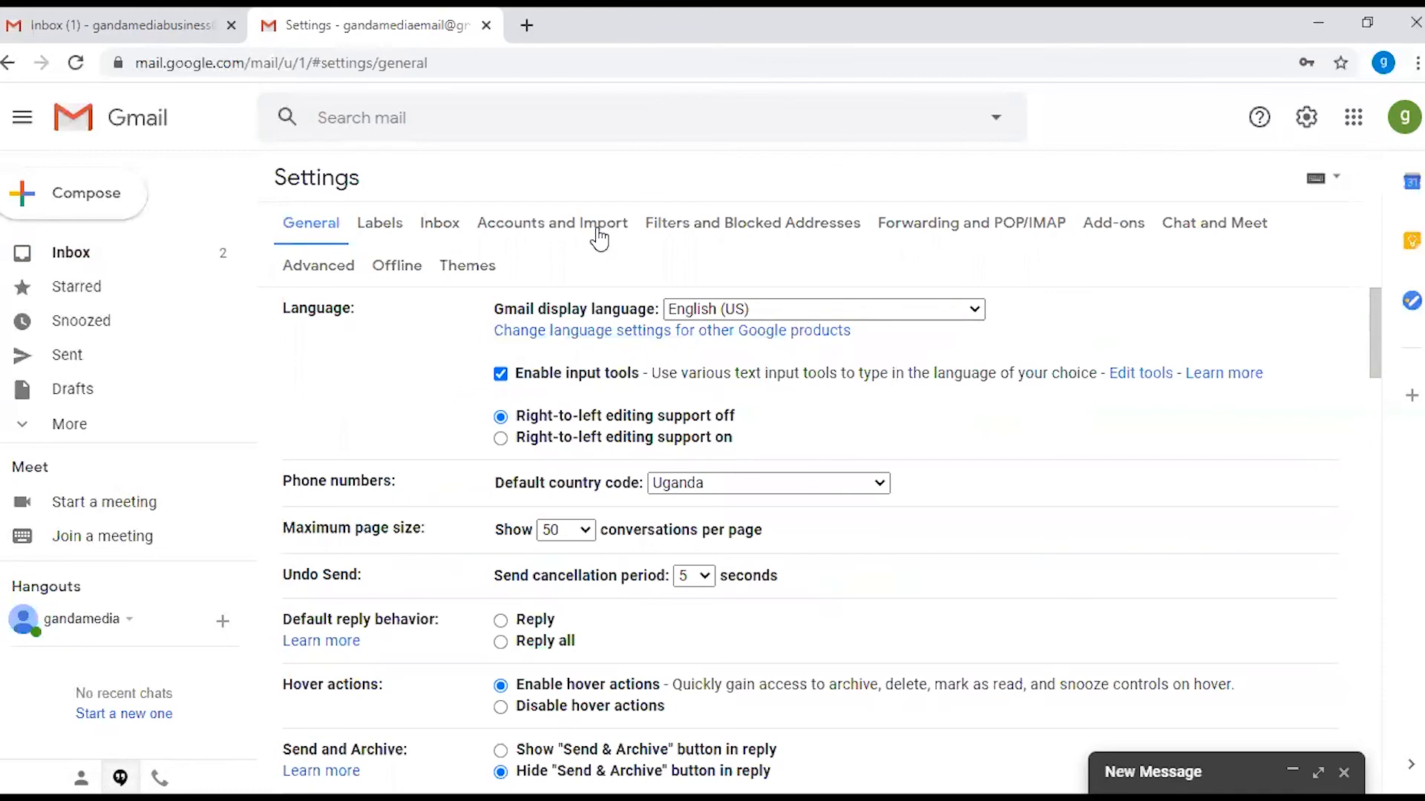
click(576, 222)
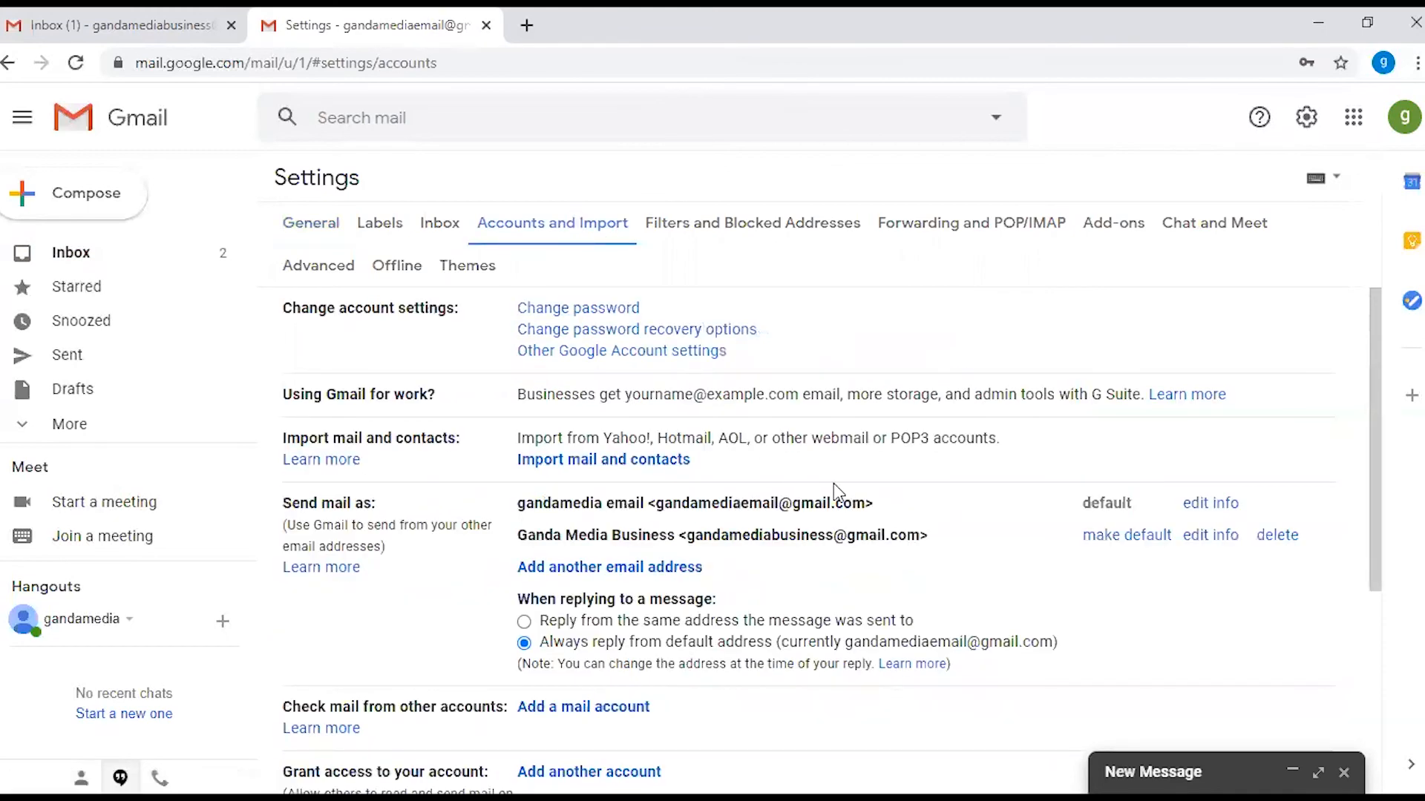
scroll(835, 483, down, 2)
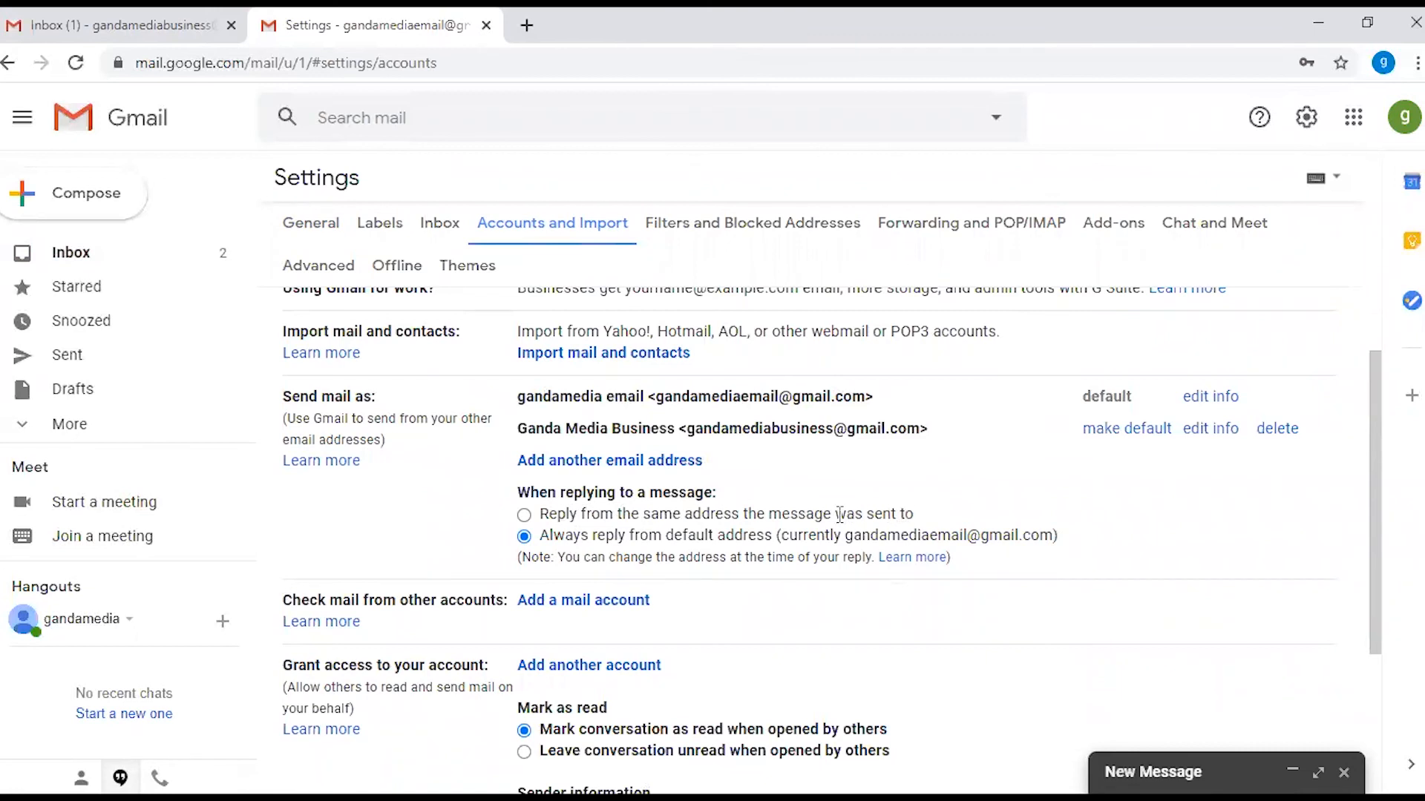
drag(540, 514, 919, 519)
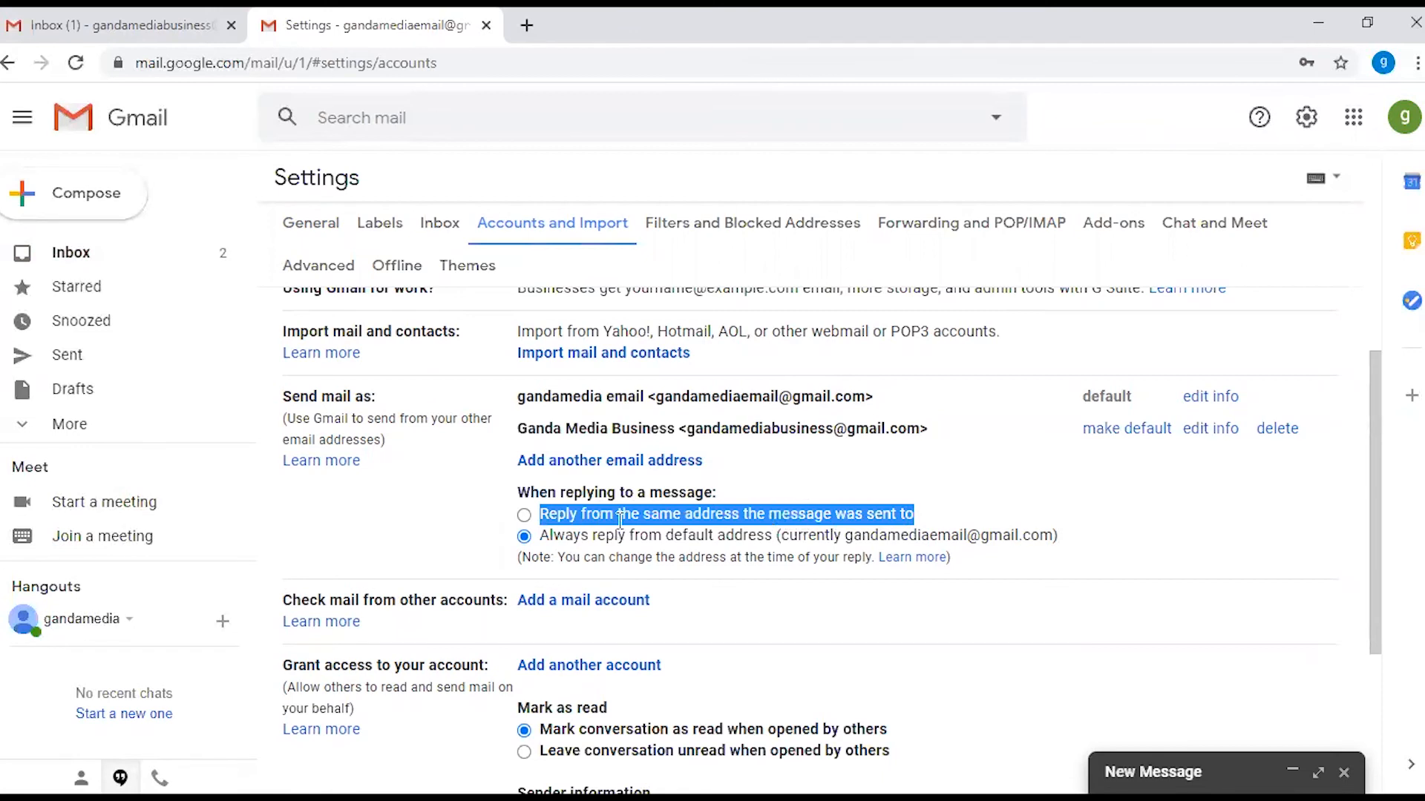
click(523, 515)
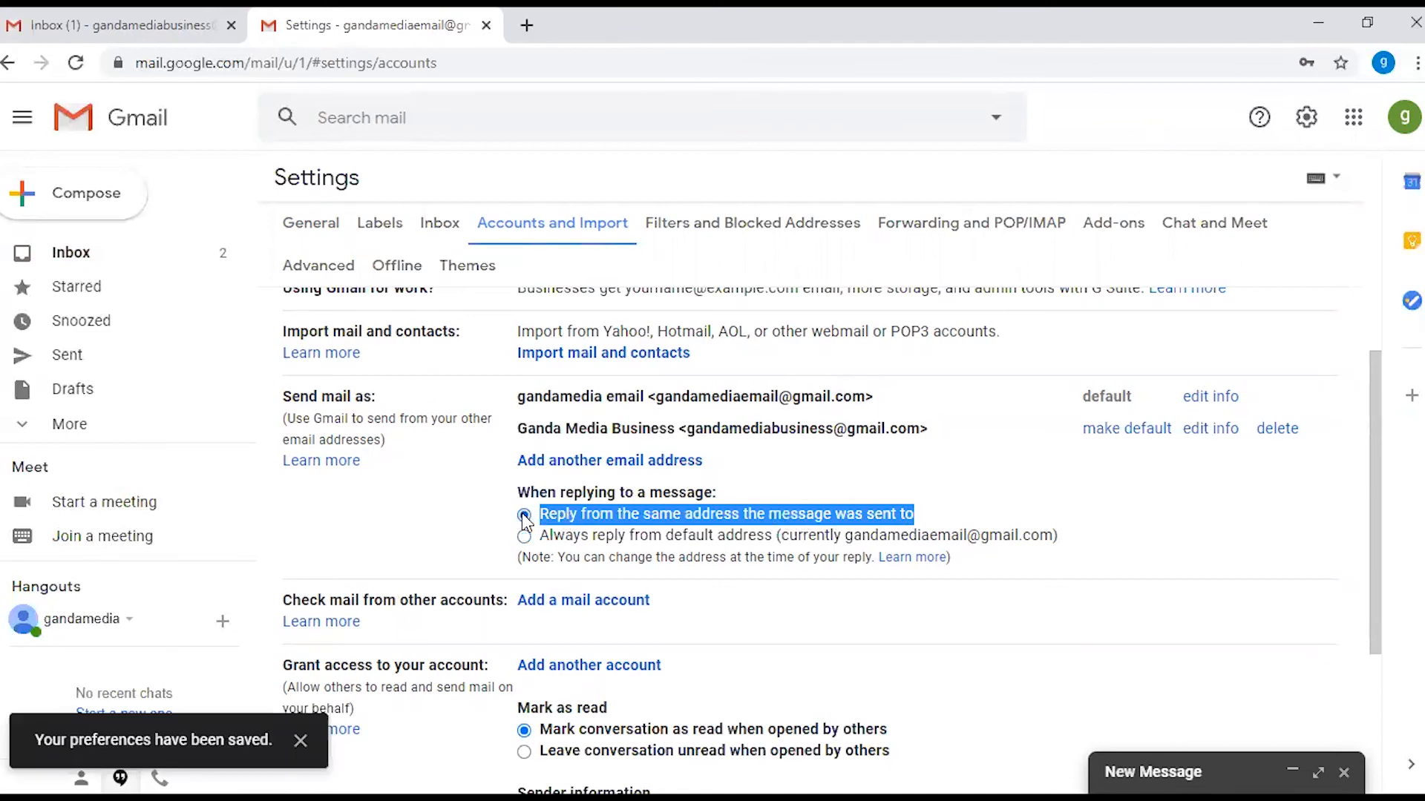
click(672, 518)
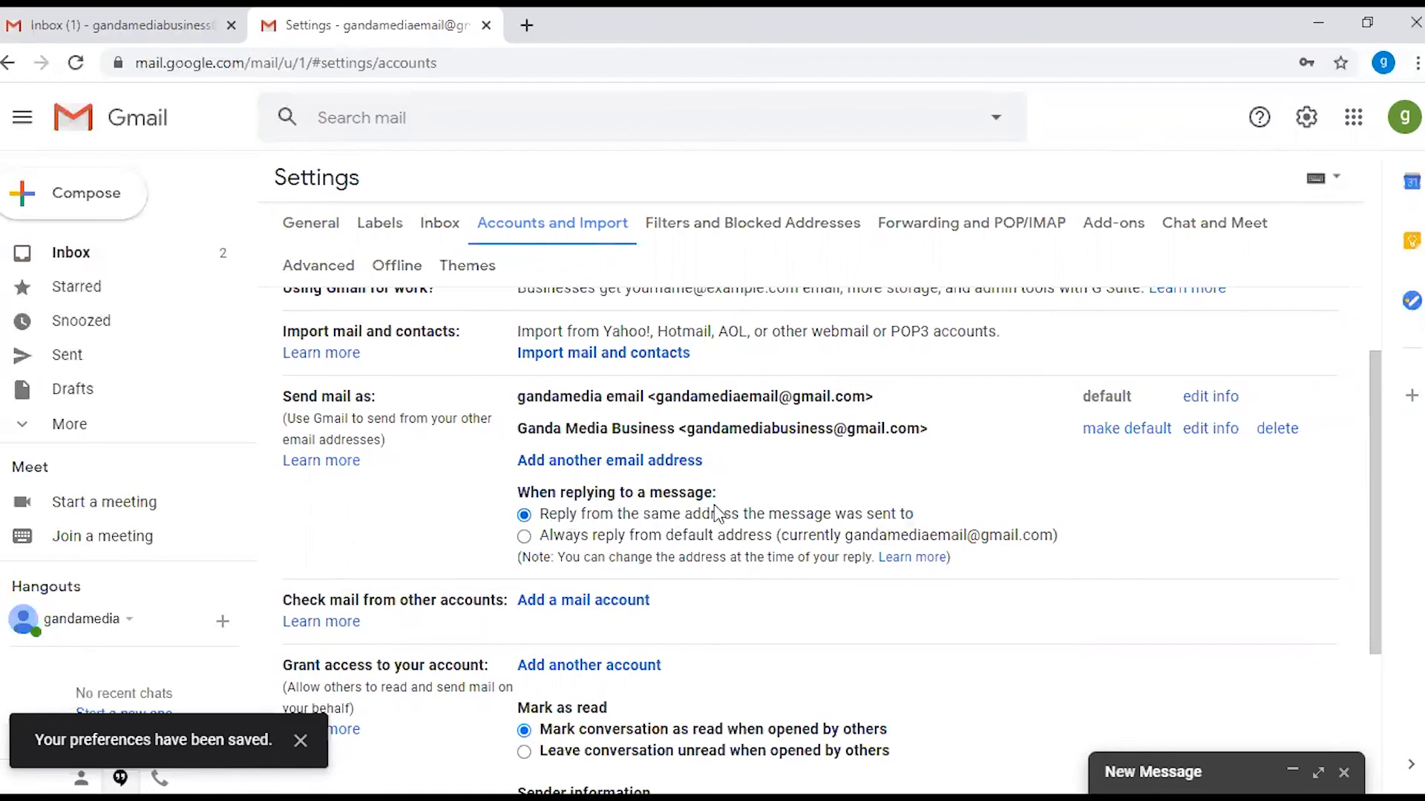
- Review the main account's send-as addresses, reply behaviour and account access options in the Accounts and Import settings
scroll(729, 542, down, 1)
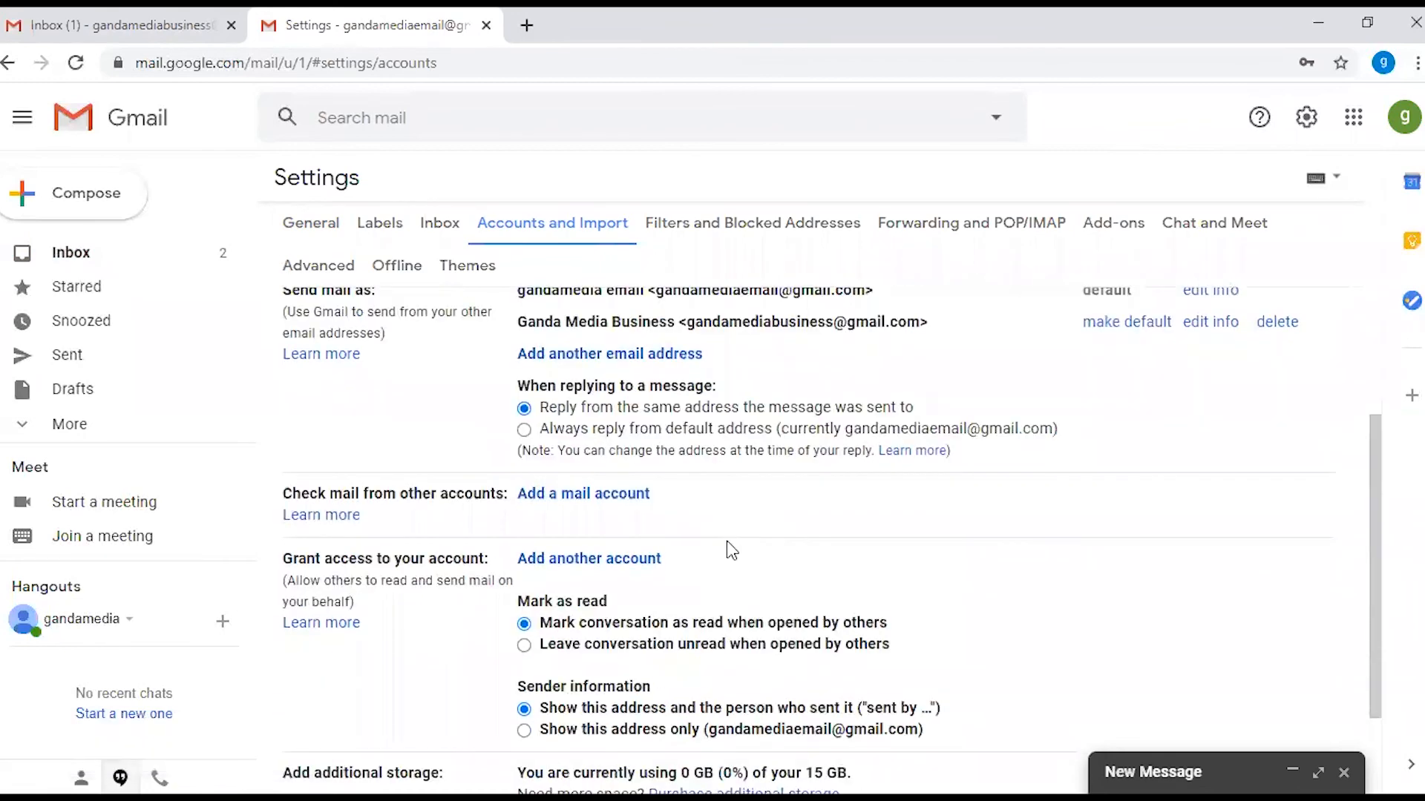
scroll(731, 549, down, 2)
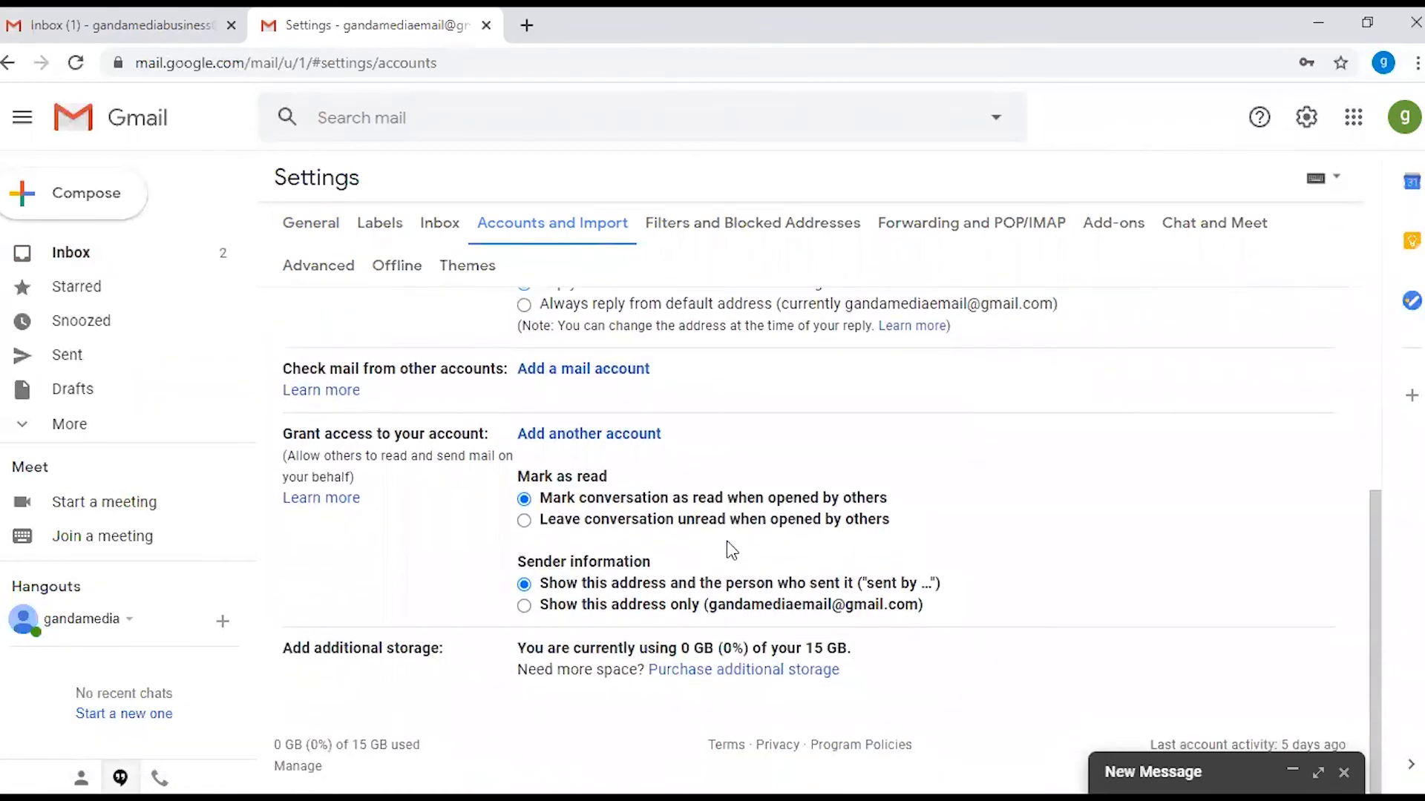
scroll(730, 549, up, 4)
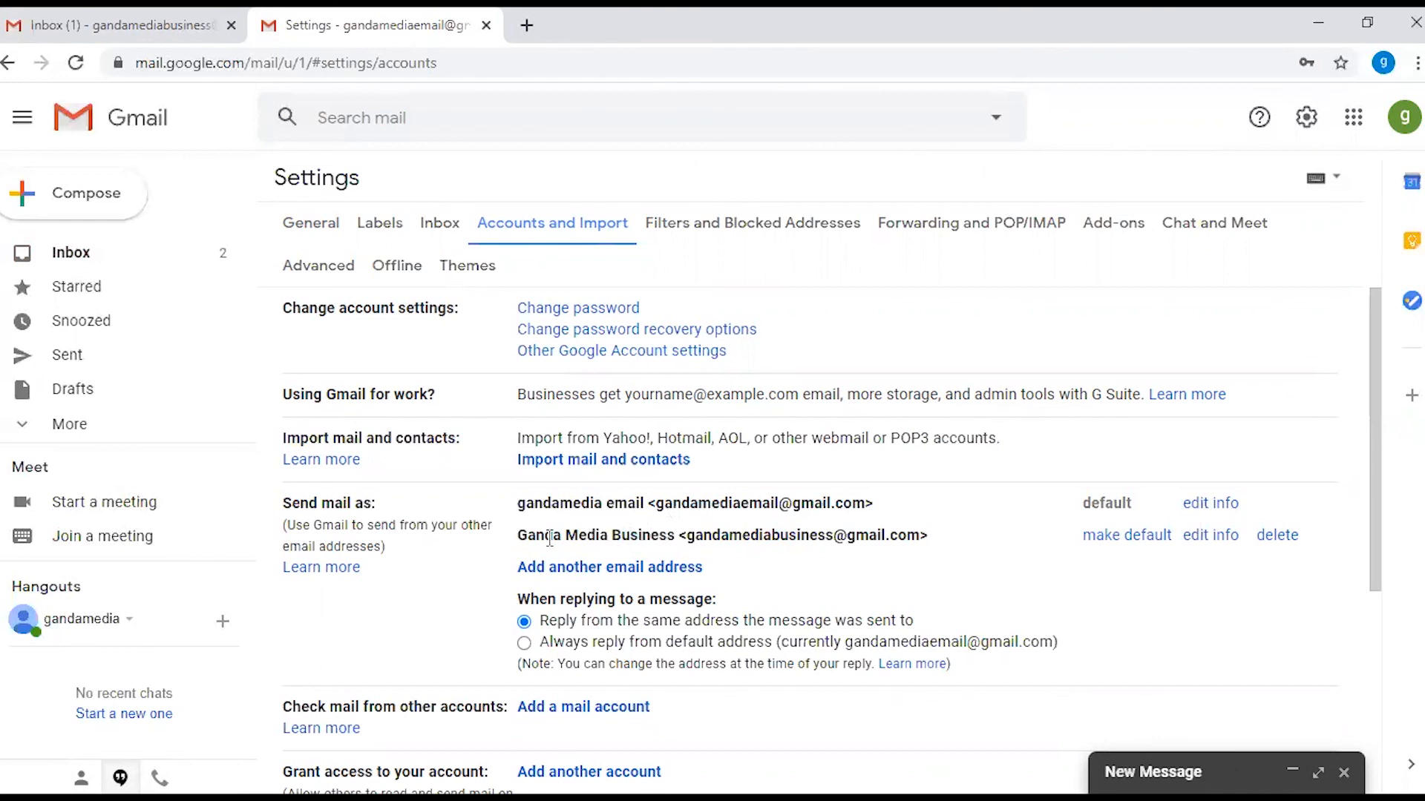
drag(527, 535, 642, 530)
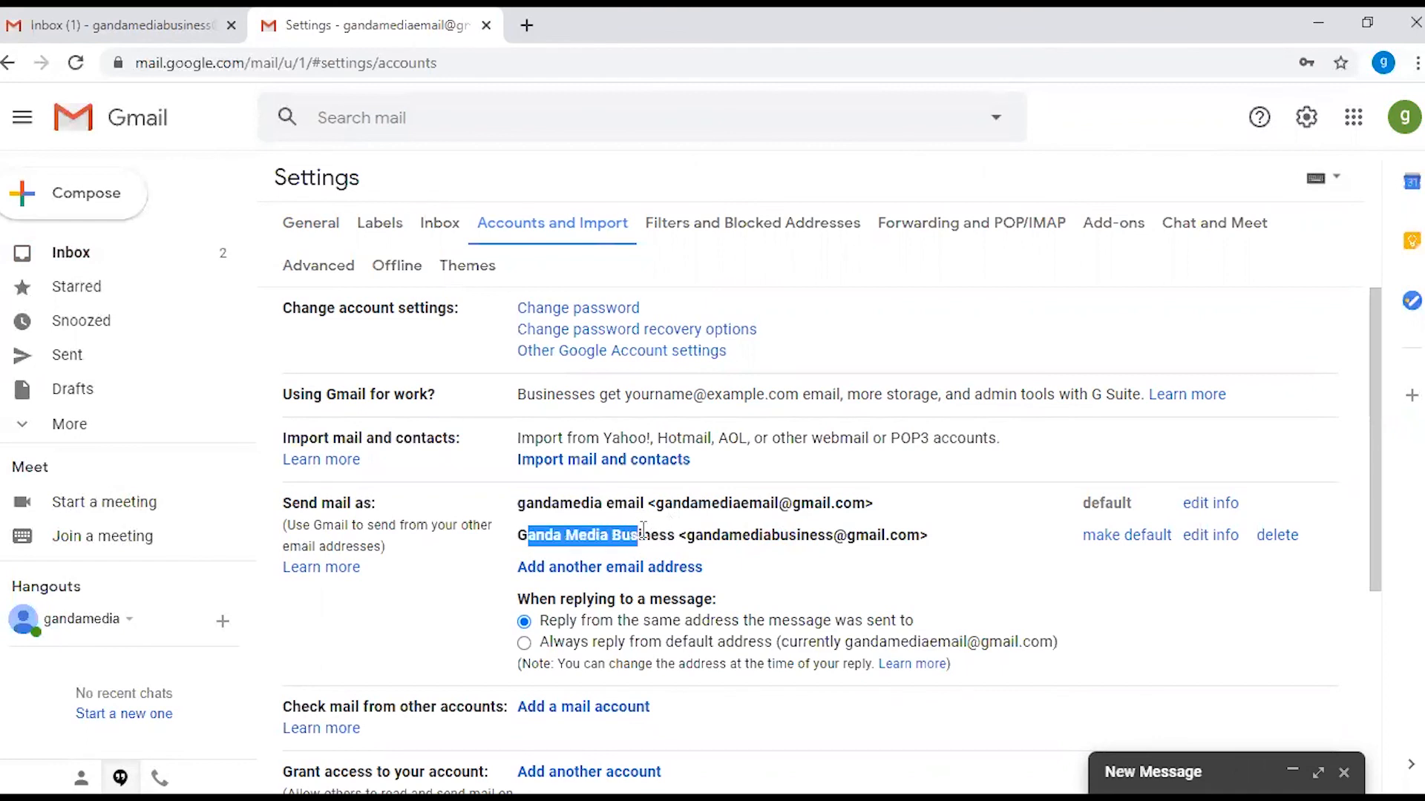
click(709, 541)
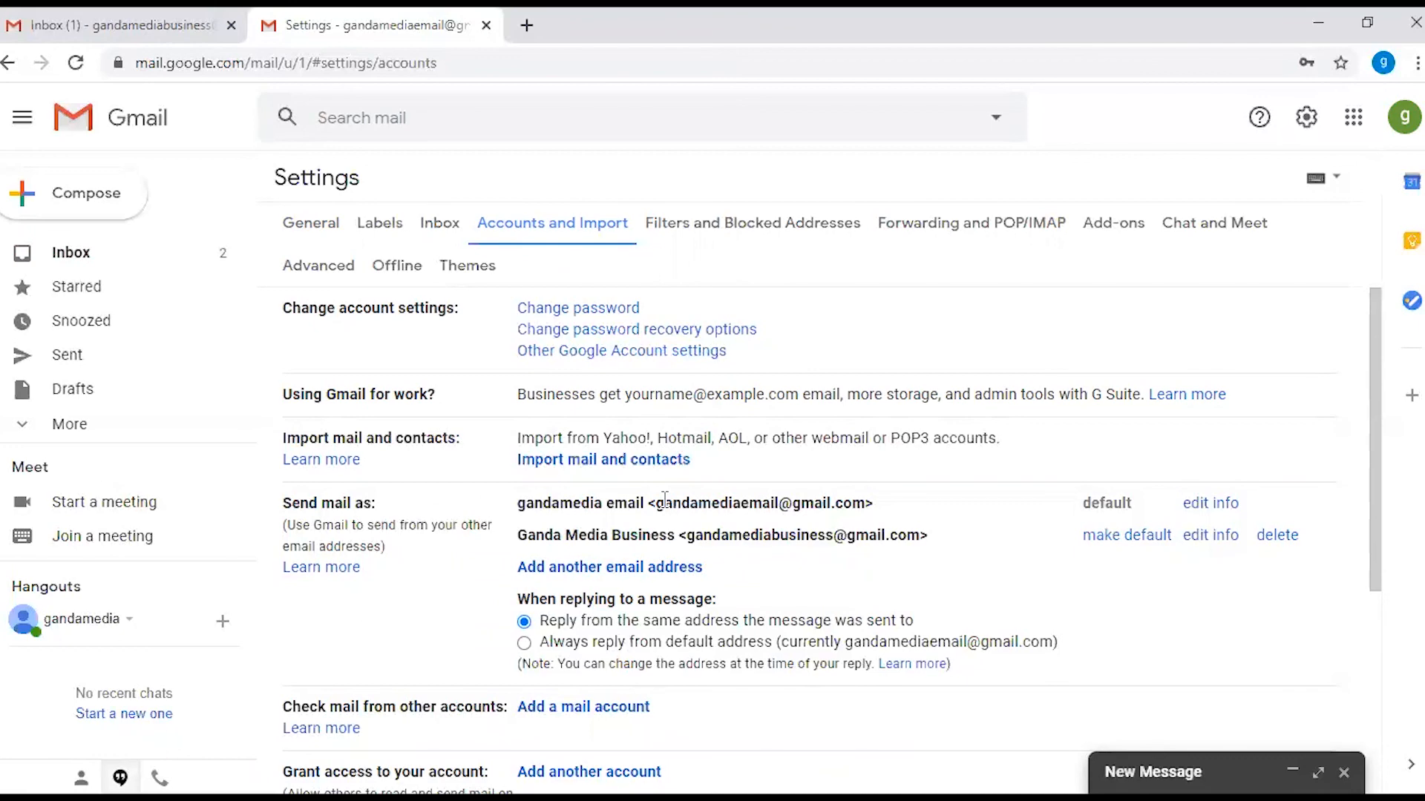
scroll(665, 499, down, 2)
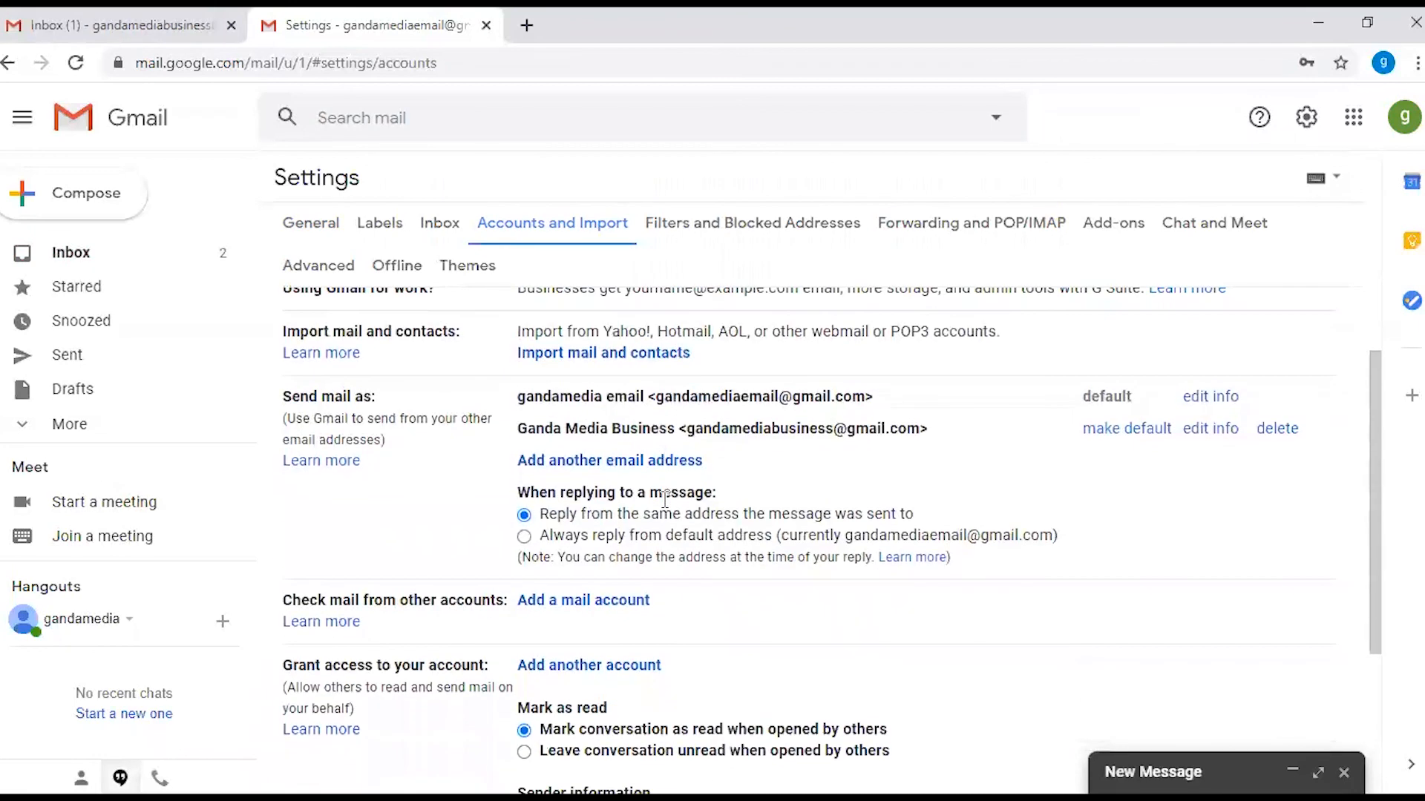
scroll(665, 499, down, 3)
scroll(664, 498, up, 4)
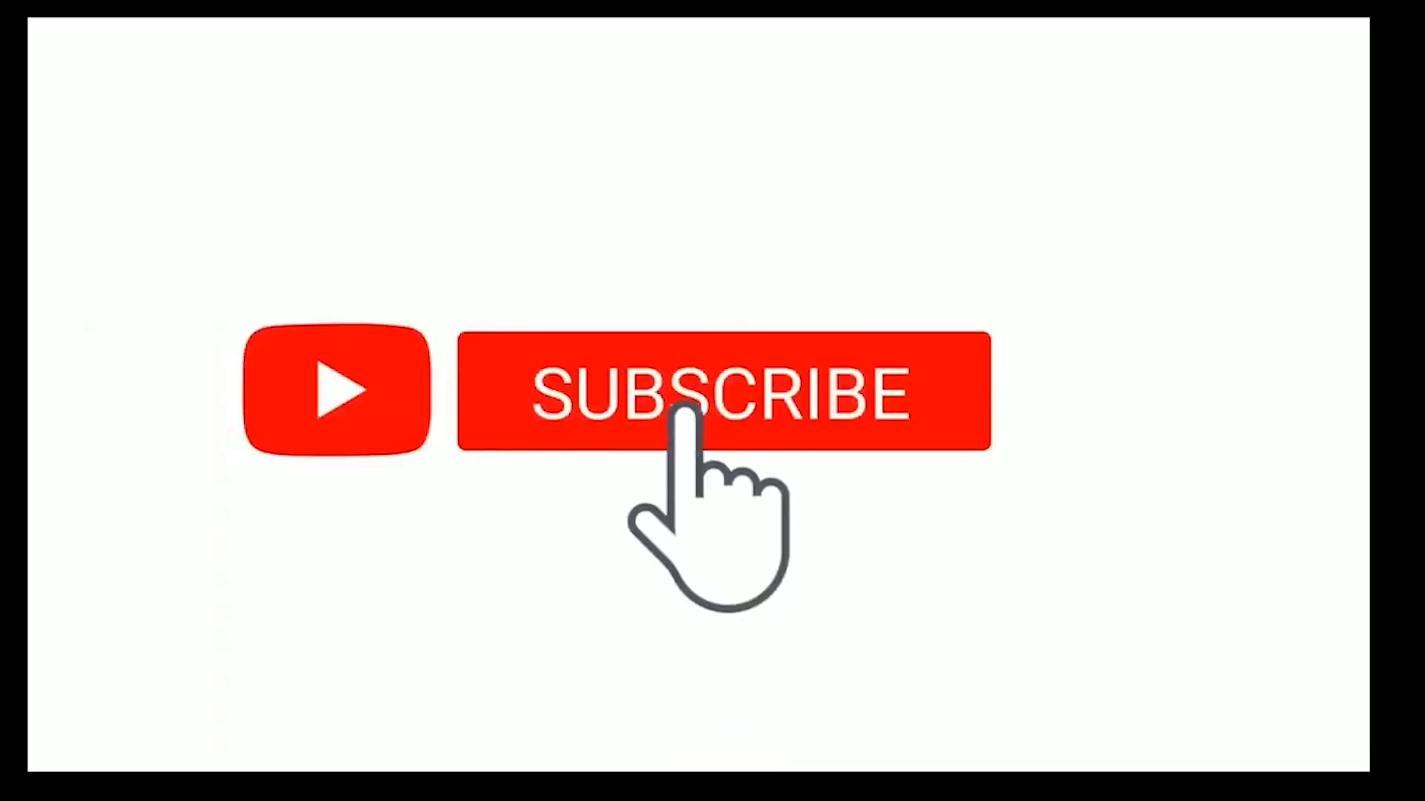